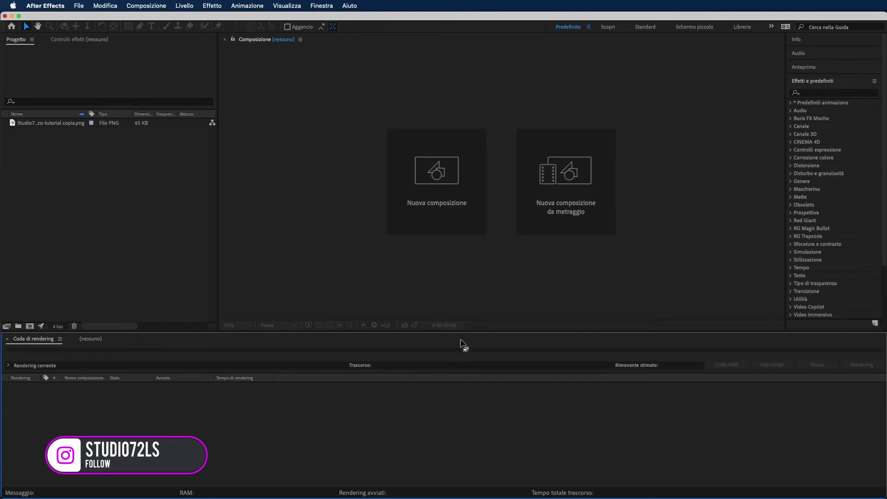
- Create a 10-second 1920×1080 composition named Main at 29,97 fps
left_click(453, 196)
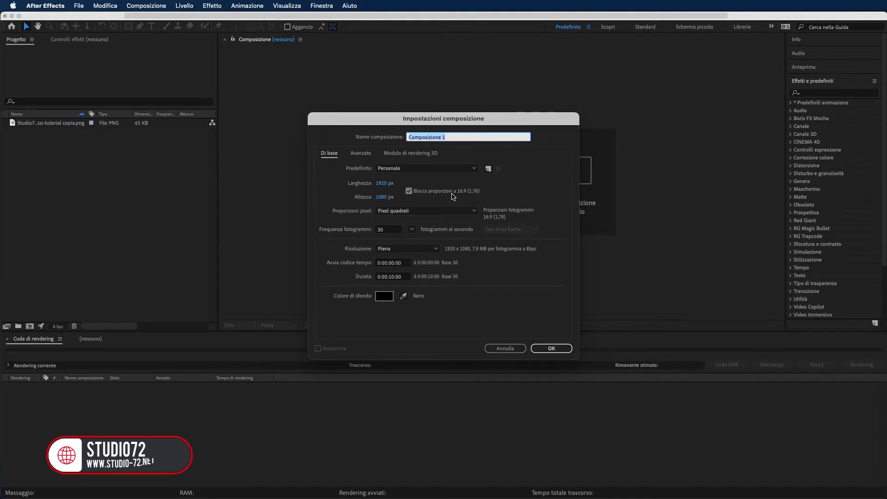
type("Main")
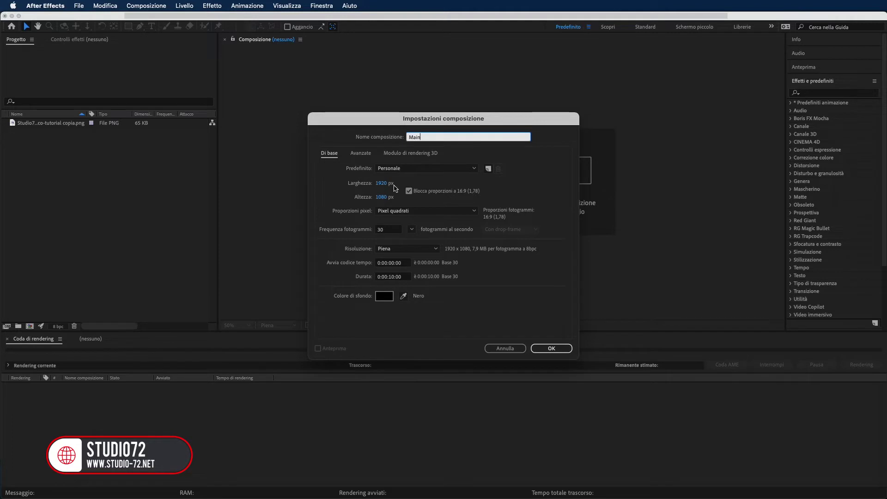
left_click(411, 231)
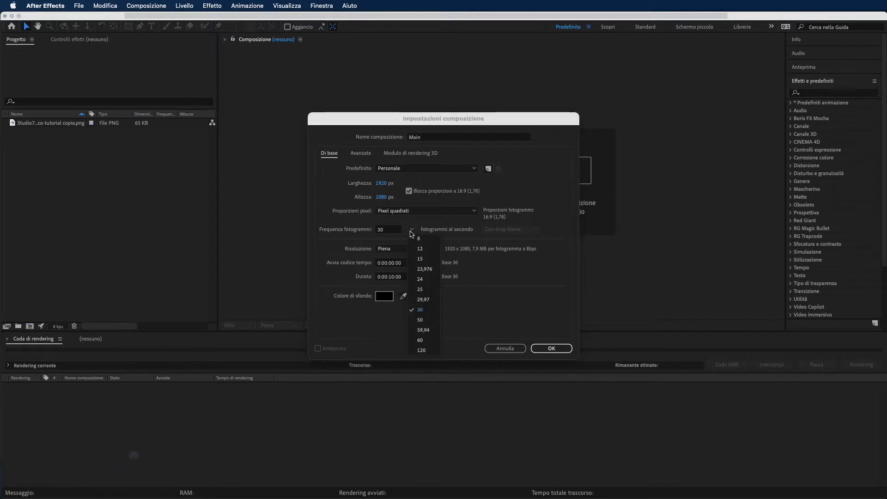
left_click(422, 300)
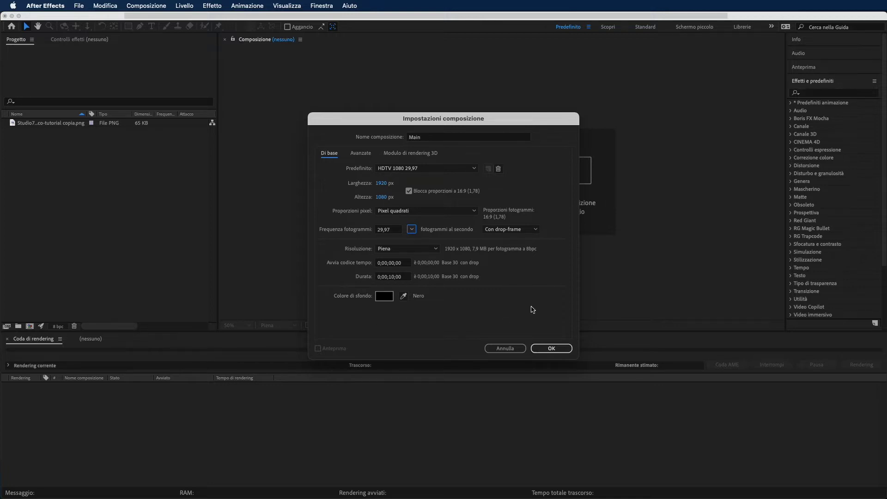
left_click(554, 348)
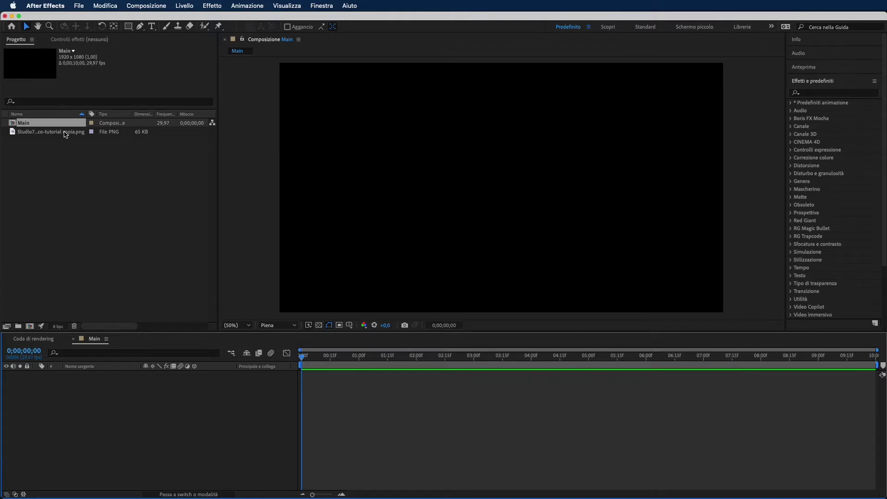
- Add the Studio72 logo PNG to Main as a layer and scale it down to 54%
left_click(66, 134)
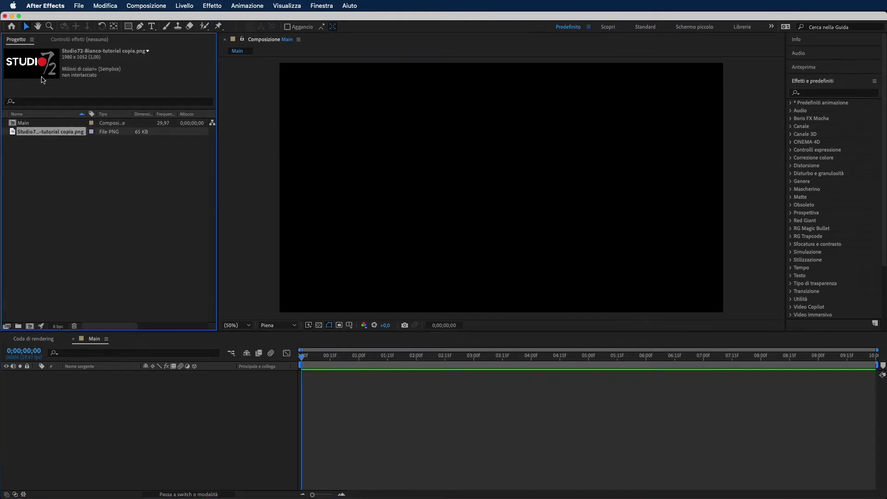
left_click_drag(35, 134, 74, 401)
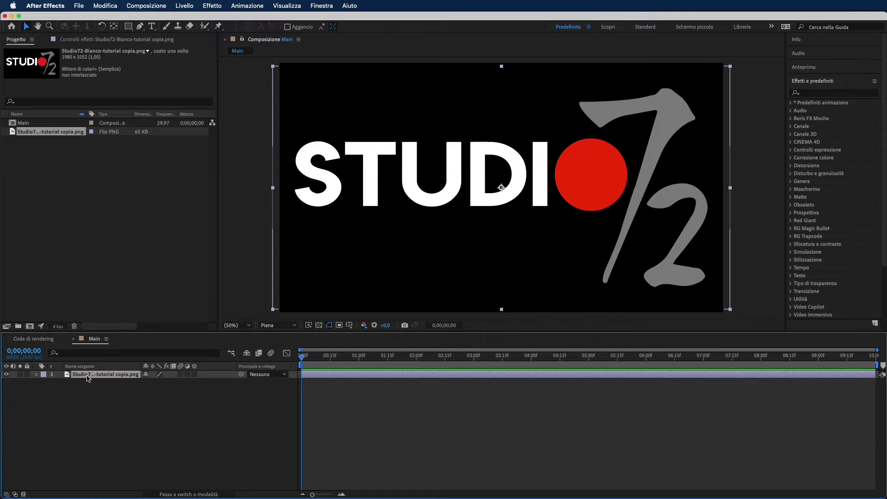
key("s")
left_click_drag(155, 382, 133, 383)
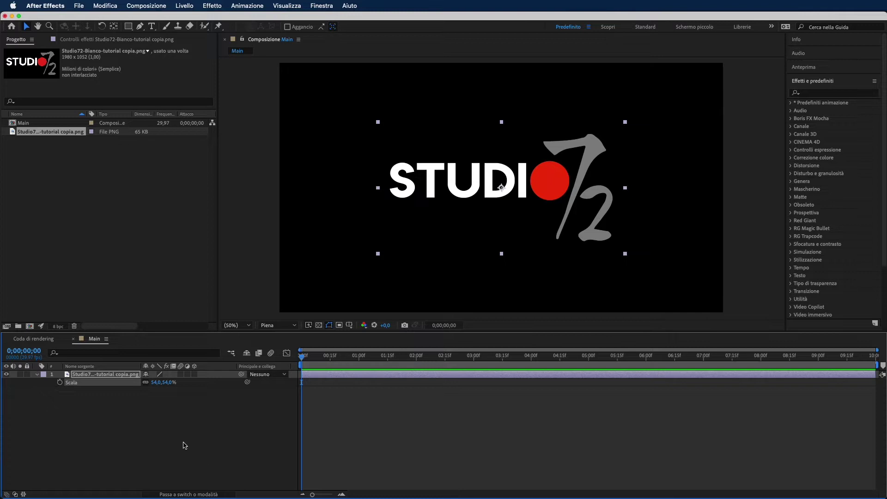
- Collapse the logo layer's properties and bring up its layer context menu
left_click(72, 470)
left_click(36, 374)
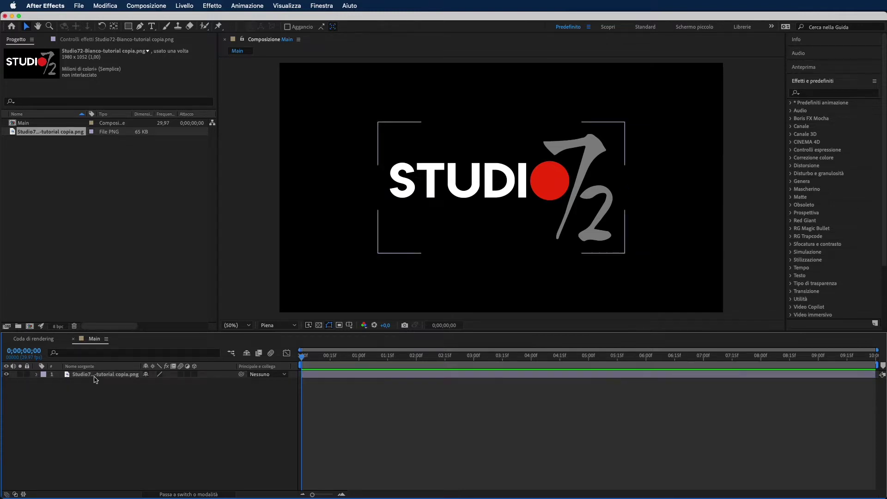
right_click(95, 378)
left_click(72, 409)
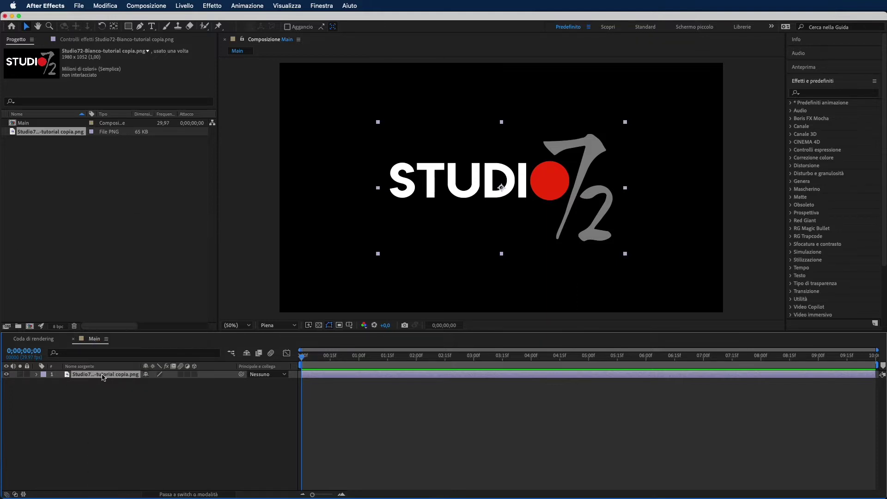
right_click(103, 378)
- Precompose the logo layer into a new composition named Logo
left_click(149, 443)
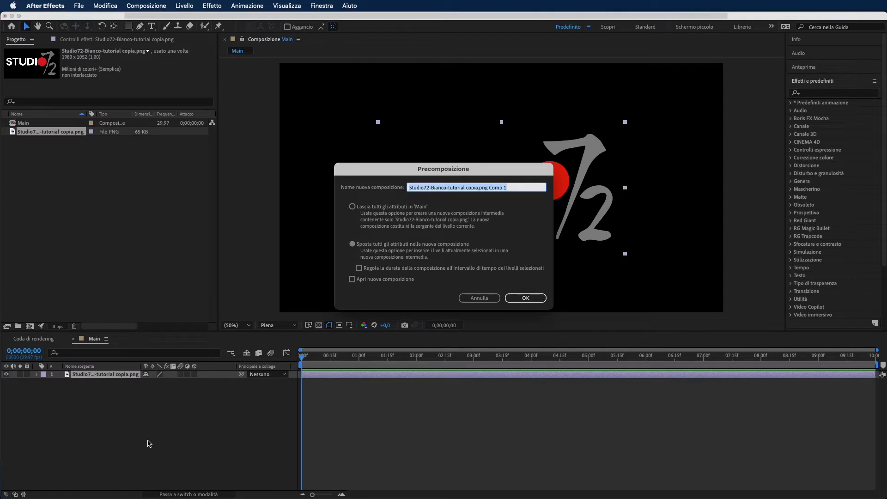
type("Logo")
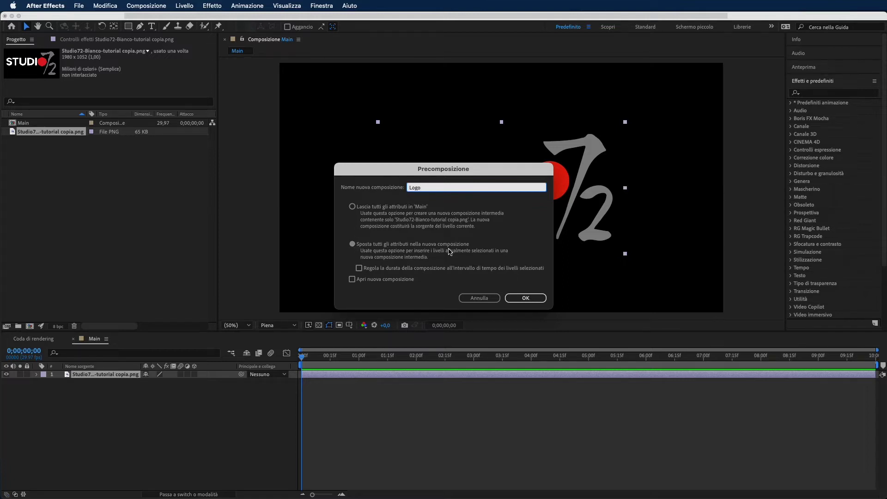
left_click(521, 298)
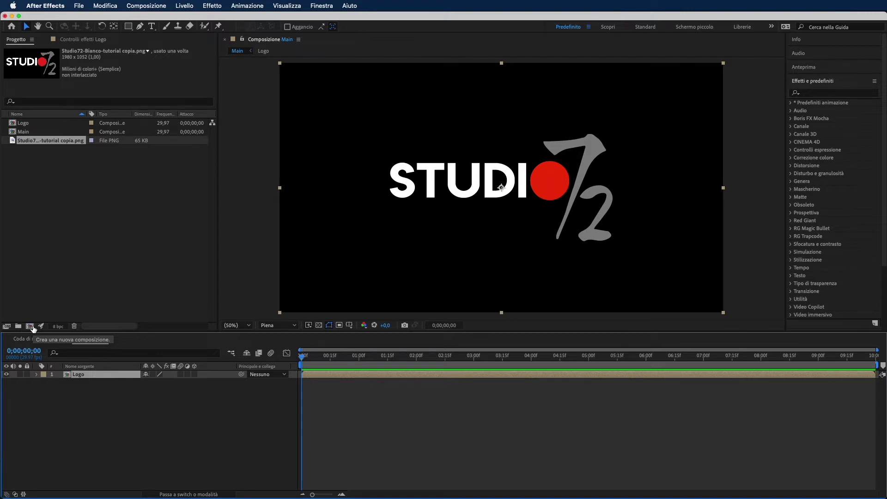
- Create an empty 1920×1080, 29,97 fps composition called Logo Animation
left_click(155, 7)
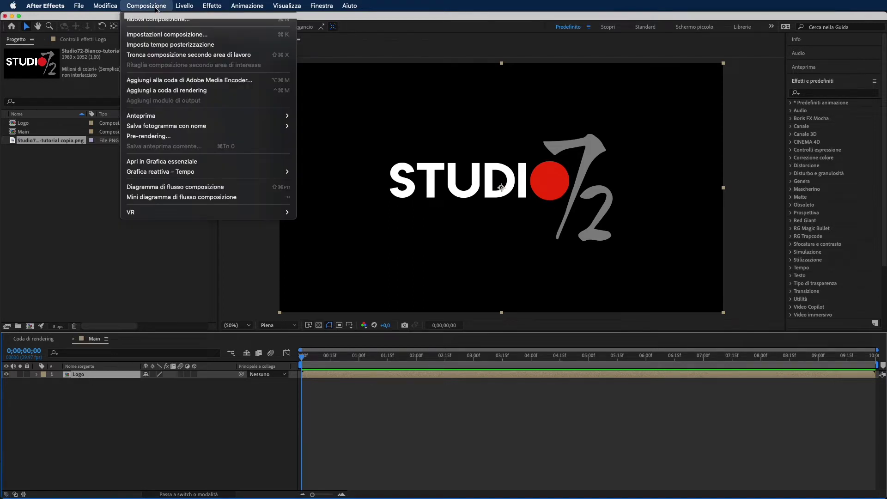
left_click(153, 20)
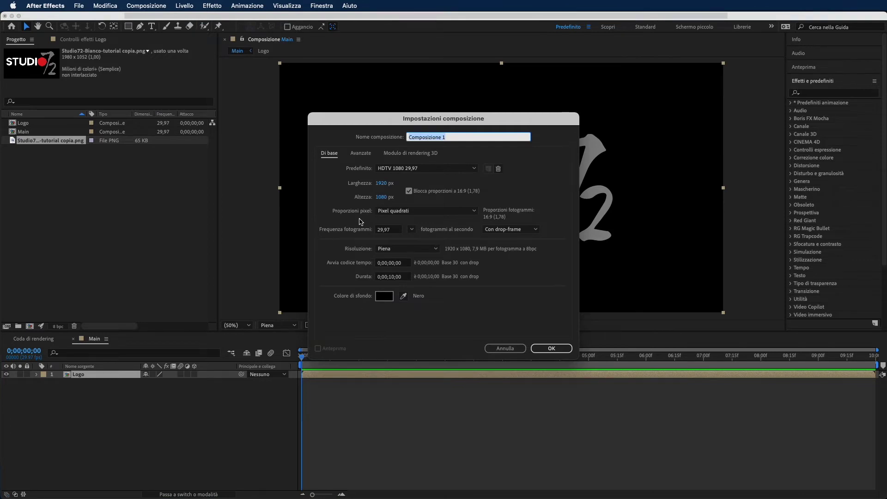
type("Logo Animation")
left_click(567, 351)
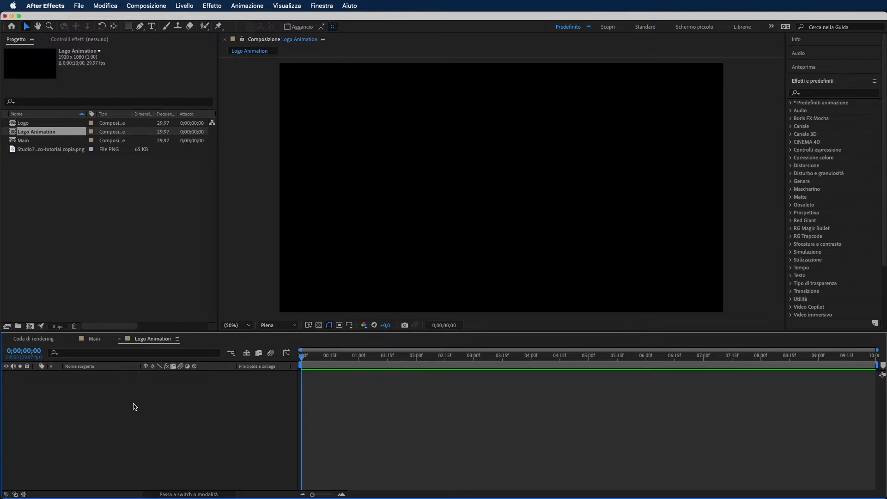
- Add a black solid named BG to Logo Animation and nest the Main composition above it
right_click(134, 406)
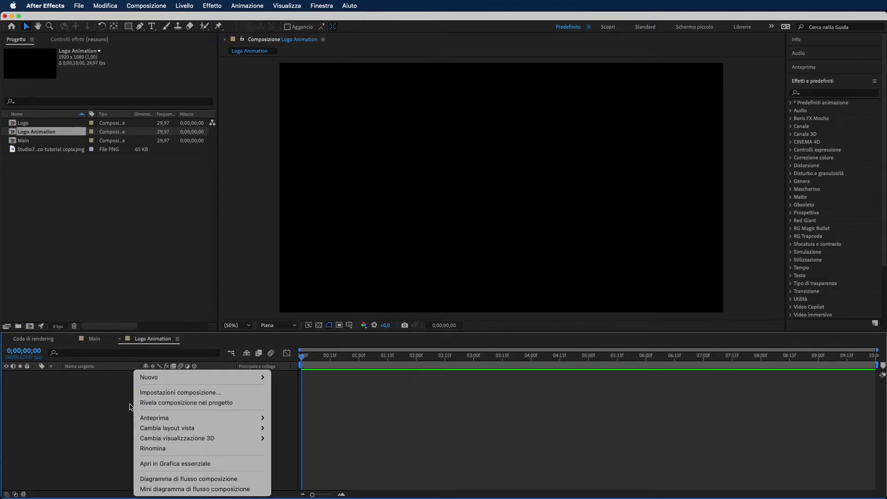
left_click(103, 429)
left_click(179, 6)
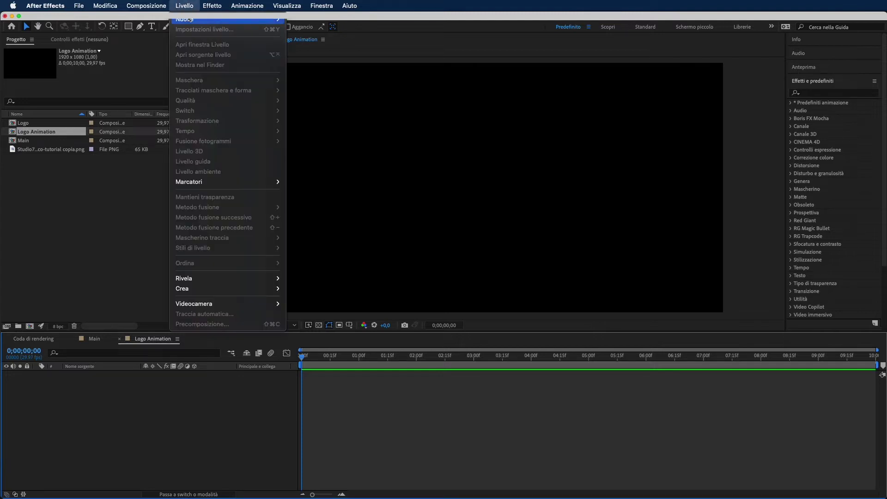
mouse_move(208, 28)
left_click(335, 28)
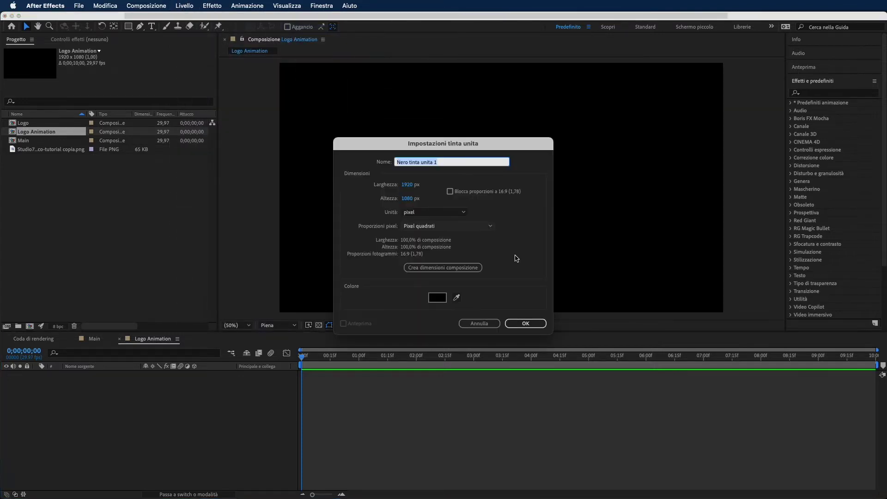
type("BG")
left_click(524, 323)
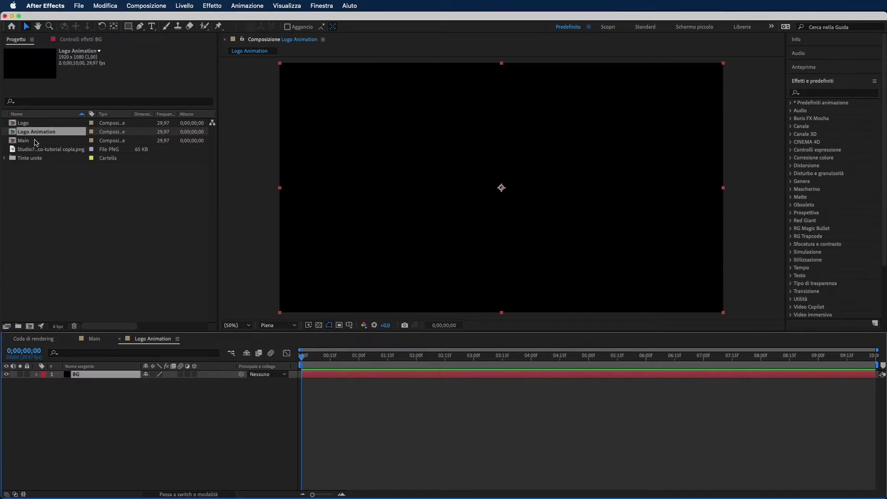
left_click(35, 141)
left_click_drag(36, 141, 89, 374)
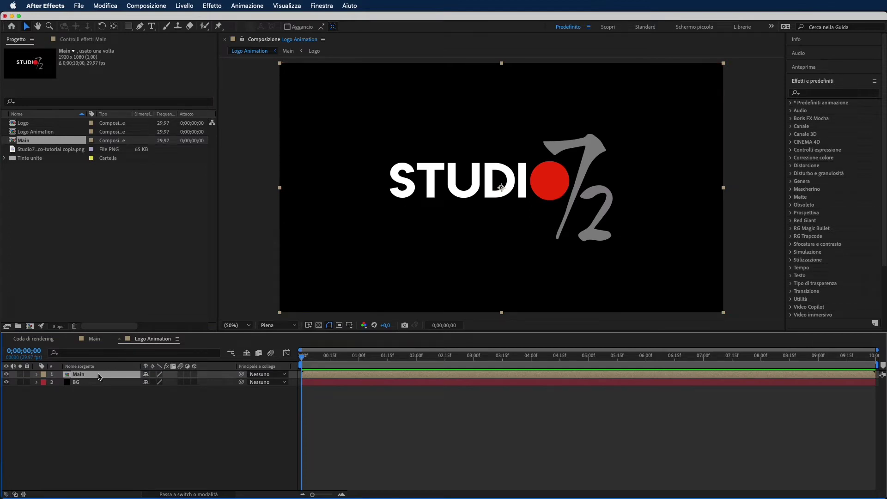
- Draw a tall narrow rectangular mask at the left side of the Main layer
left_click(88, 416)
left_click(92, 375)
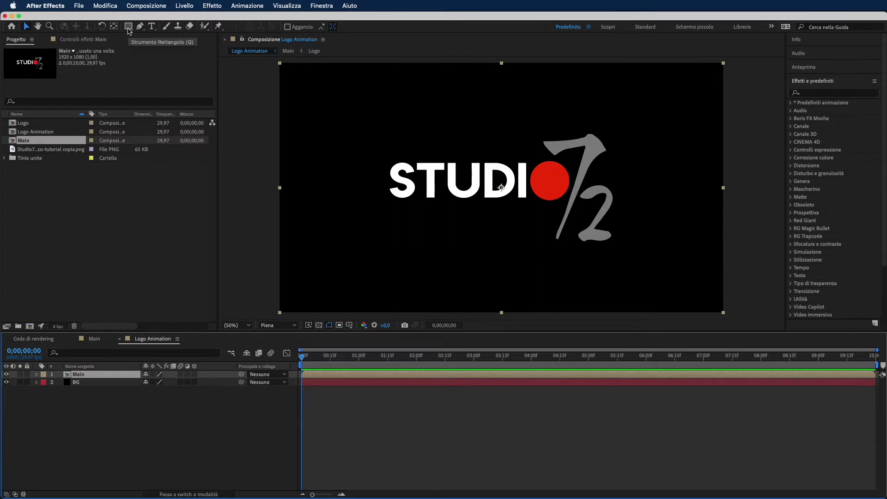
left_click(129, 29)
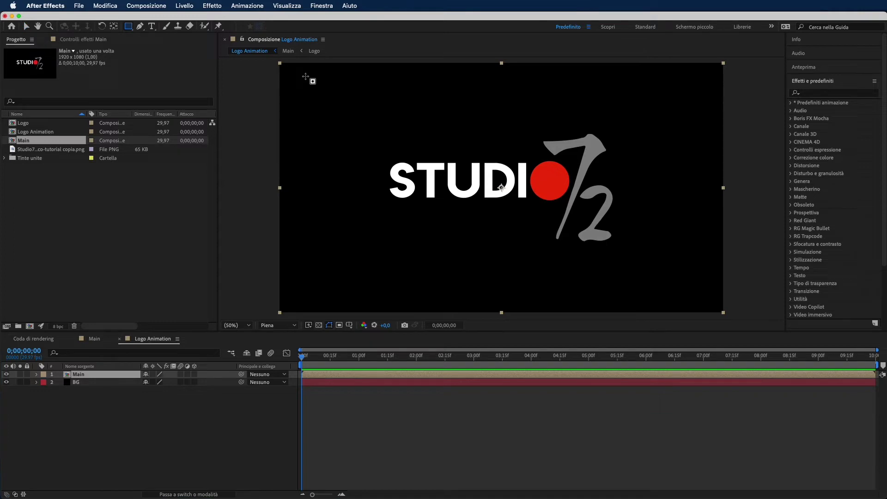
left_click_drag(303, 76, 347, 298)
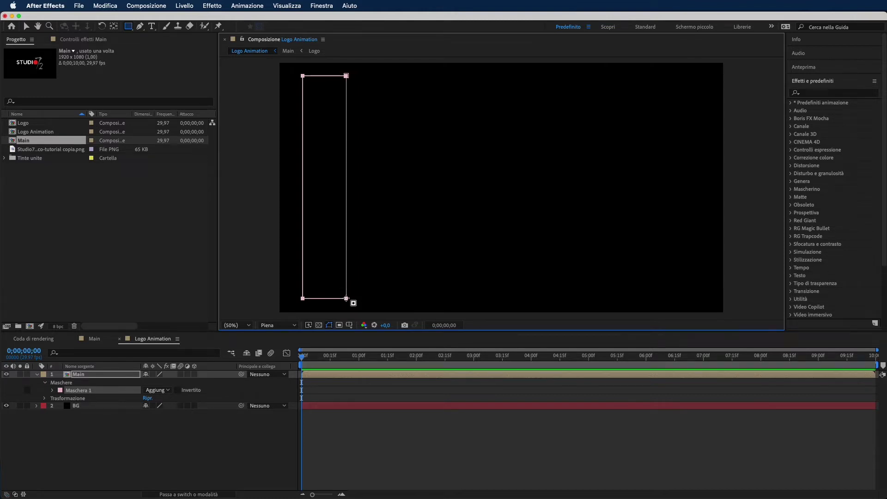
- Set a starting Mask Path keyframe on Maschera 1 and move the playhead to about 6 seconds
left_click(53, 392)
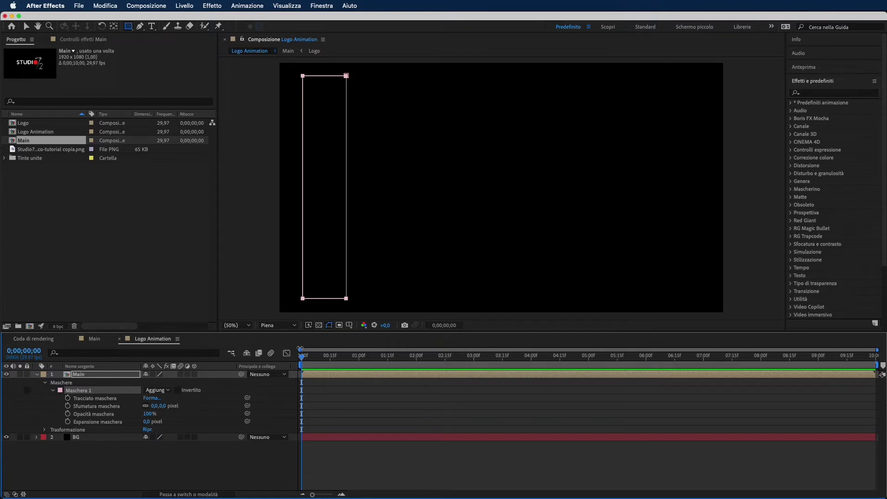
left_click(69, 399)
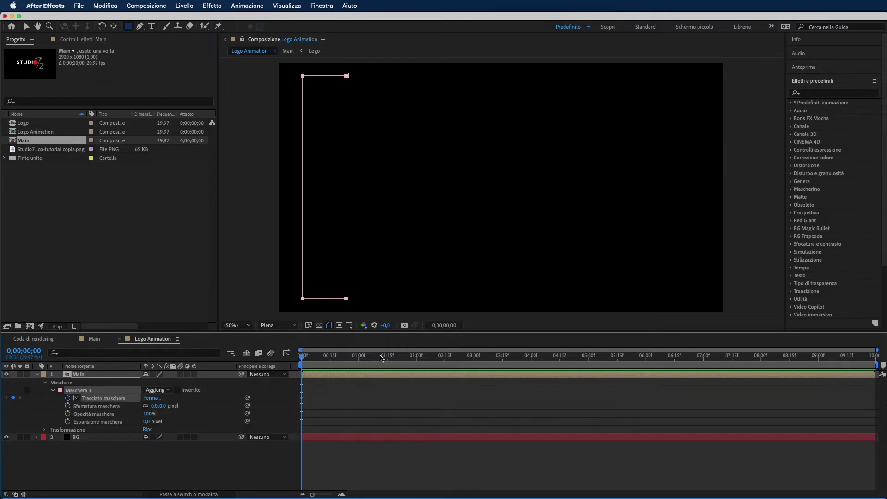
left_click_drag(302, 359, 610, 375)
left_click_drag(613, 374, 646, 374)
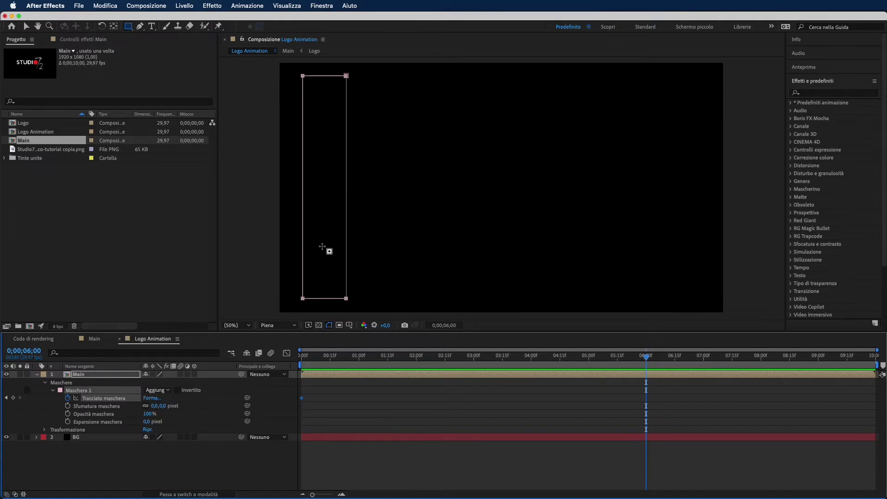
key("v")
- Keyframe the mask at 6 seconds moved past the logo to the right edge
left_click(347, 291)
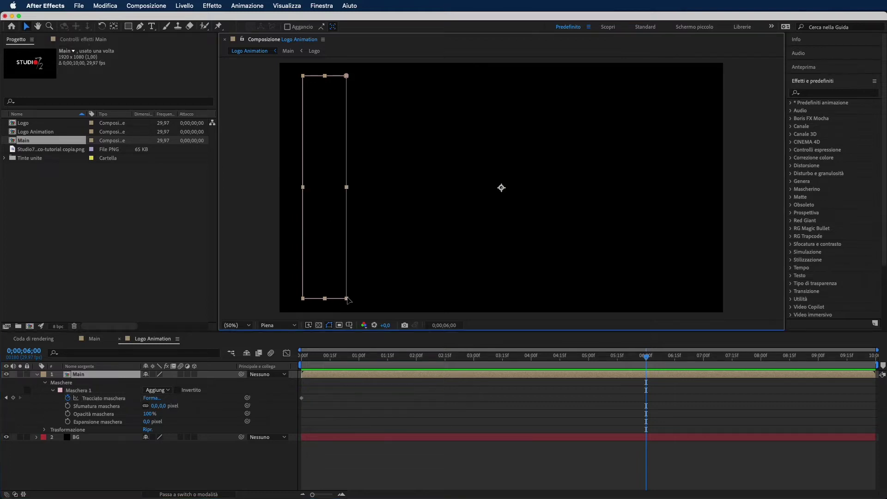
left_click(347, 298)
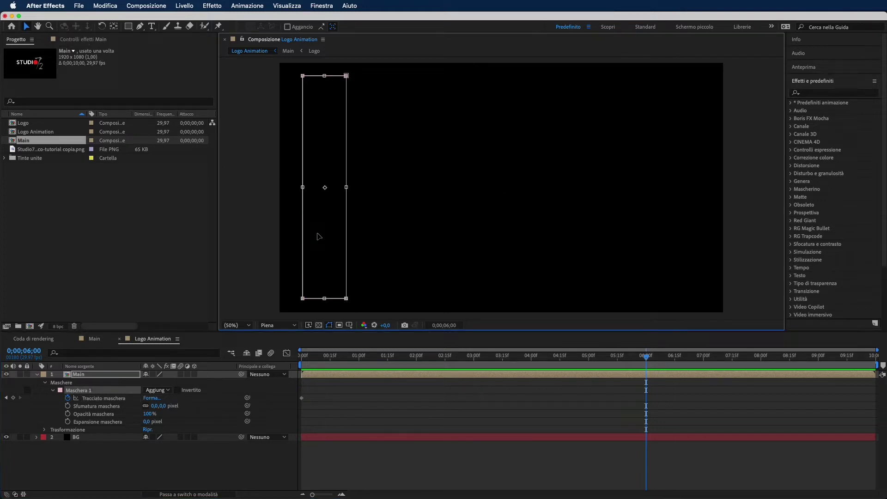
mouse_move(318, 236)
left_mouse_down()
mouse_move(626, 248)
mouse_move(448, 220)
mouse_move(359, 230)
mouse_move(635, 234)
mouse_move(394, 234)
mouse_move(360, 227)
mouse_move(441, 230)
mouse_move(339, 216)
mouse_move(352, 229)
mouse_move(393, 194)
mouse_move(435, 213)
mouse_move(355, 207)
mouse_move(325, 239)
left_mouse_up()
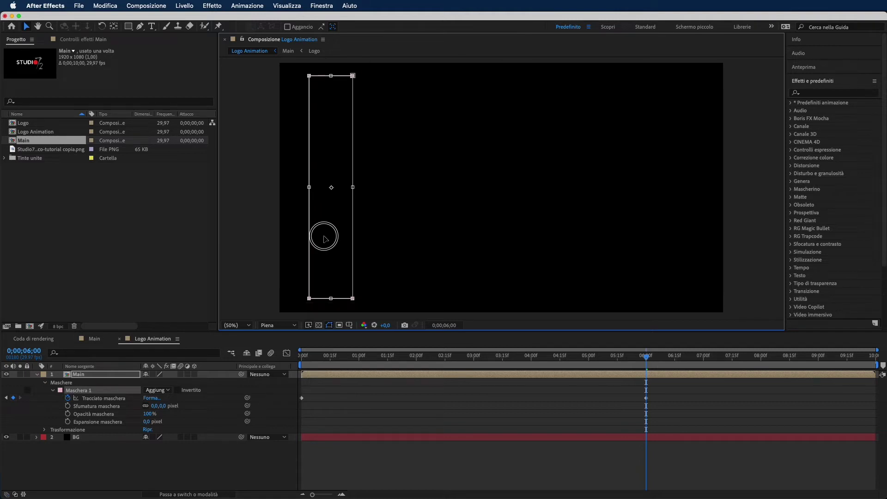
left_click_drag(325, 239, 661, 265)
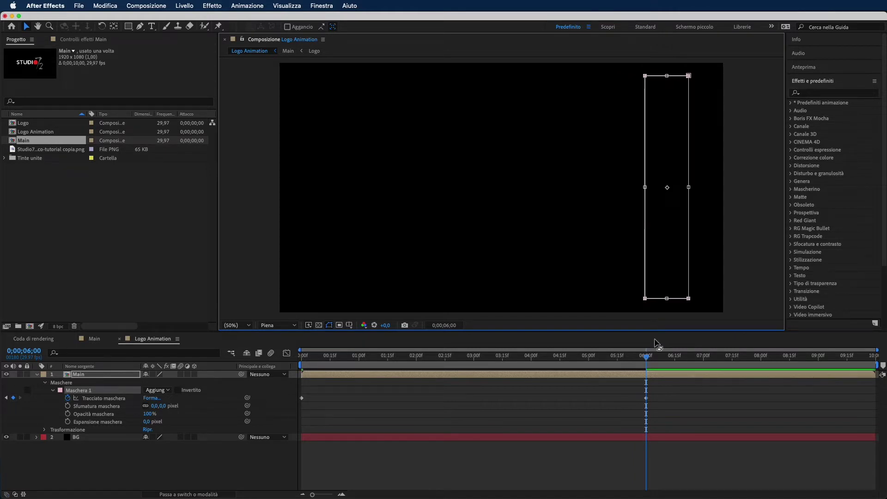
left_click_drag(647, 360, 499, 387)
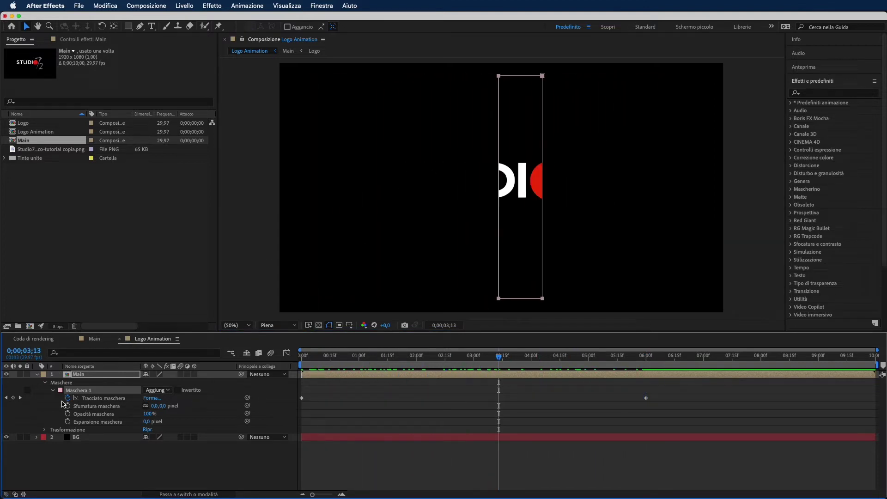
- Feather Maschera 1 by 61 pixels and preview the softened wipe
left_click_drag(159, 406, 193, 409)
mouse_move(499, 357)
left_mouse_down()
mouse_move(485, 357)
mouse_move(493, 357)
left_mouse_up()
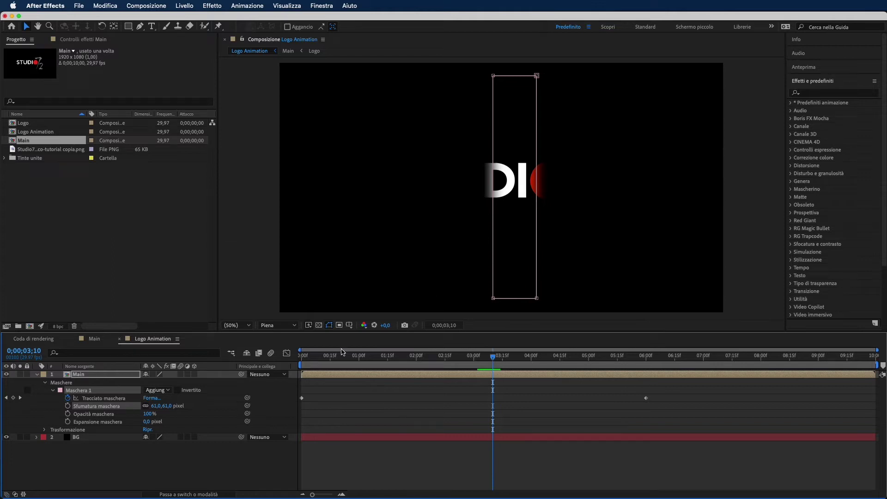
left_click(330, 325)
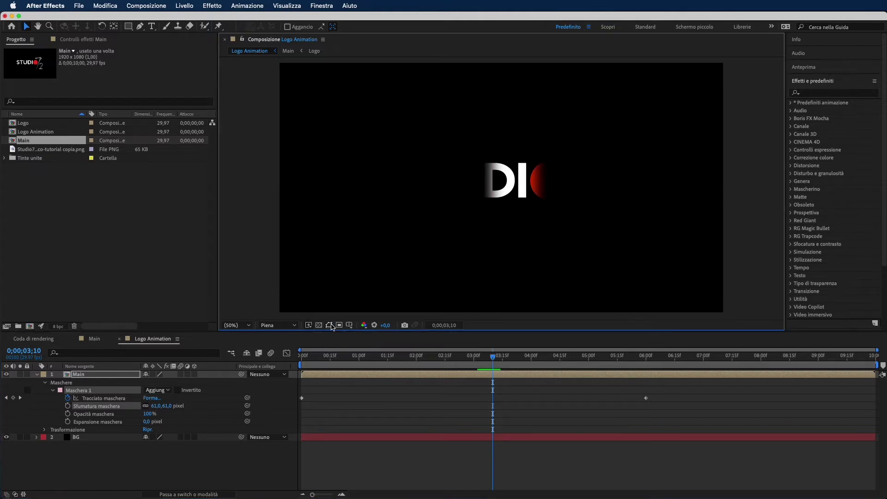
left_click_drag(493, 359, 286, 381)
- Add a full-frame solid named Particular at the top of Logo Animation
left_click(38, 374)
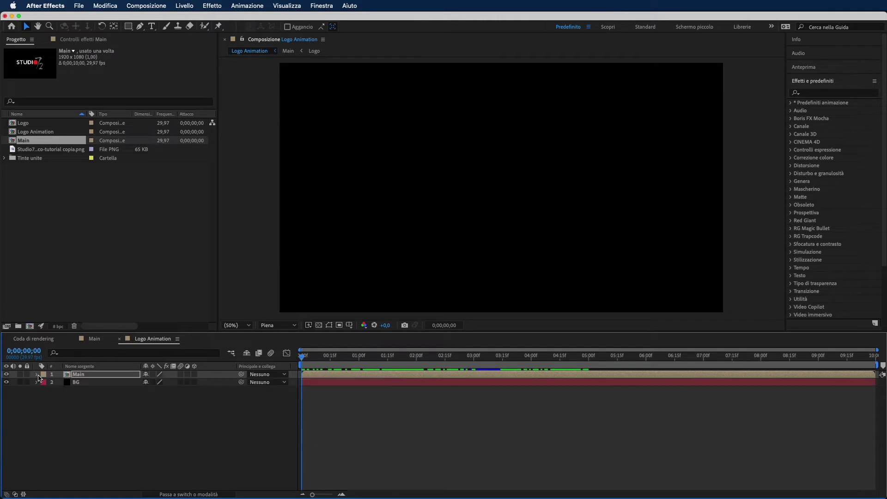
left_click(134, 429)
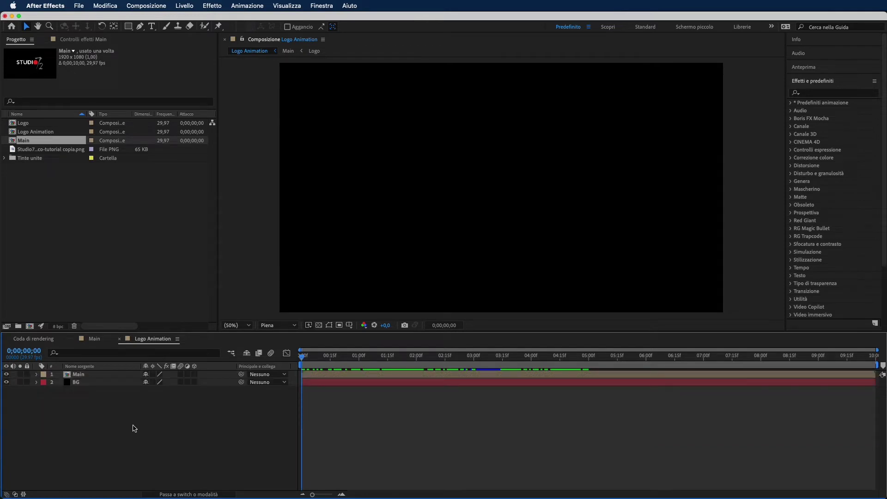
right_click(134, 429)
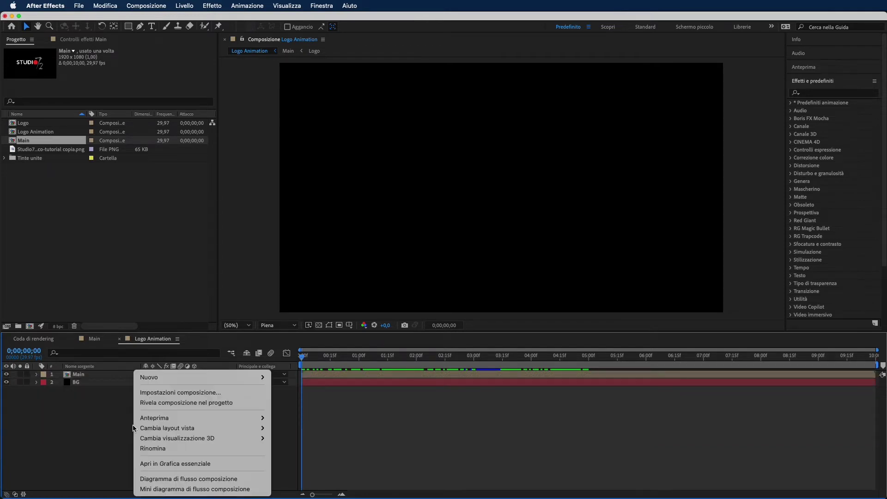
mouse_move(177, 377)
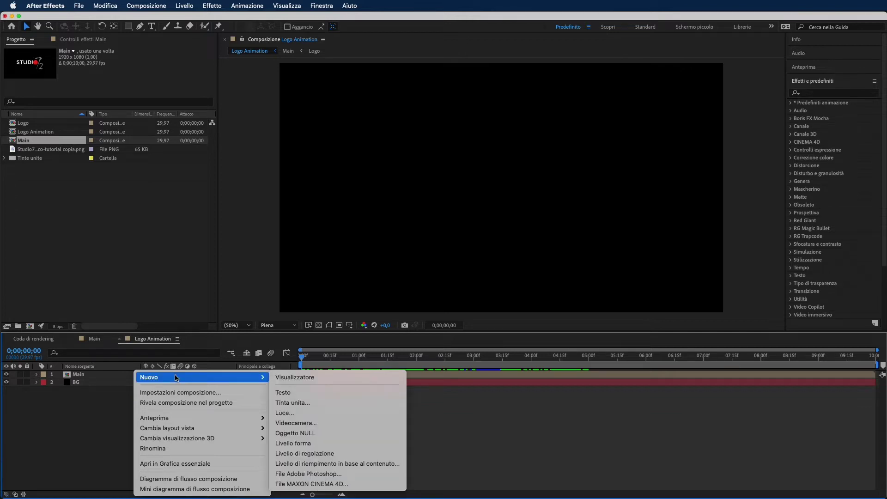
left_click(337, 405)
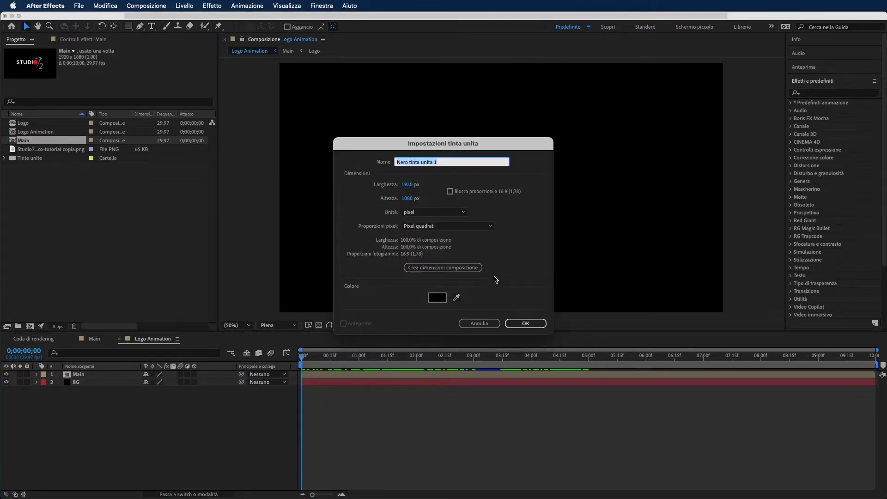
type("Particular")
left_click(527, 324)
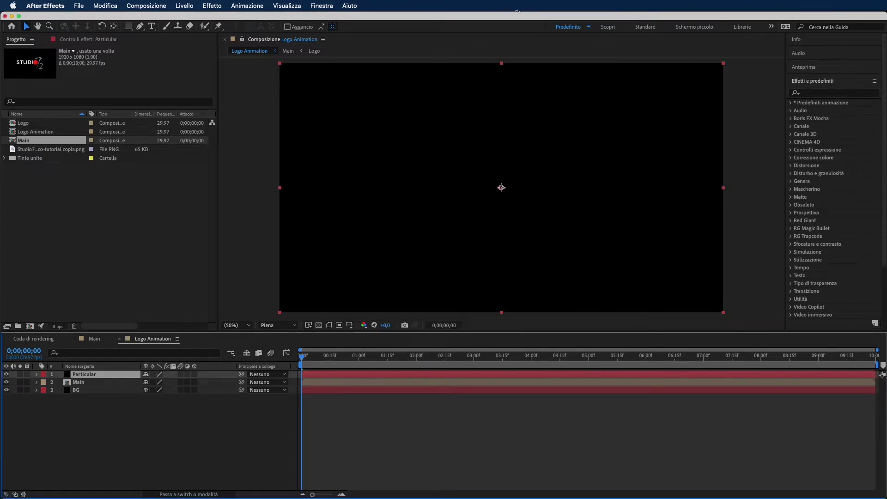
- Apply RG Trapcode Particular to the Particular solid, then select the Main layer
left_click(209, 6)
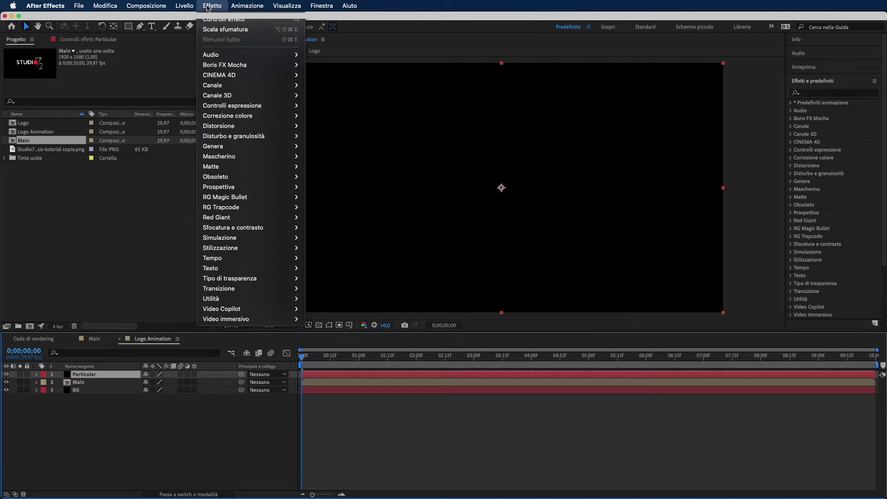
mouse_move(229, 178)
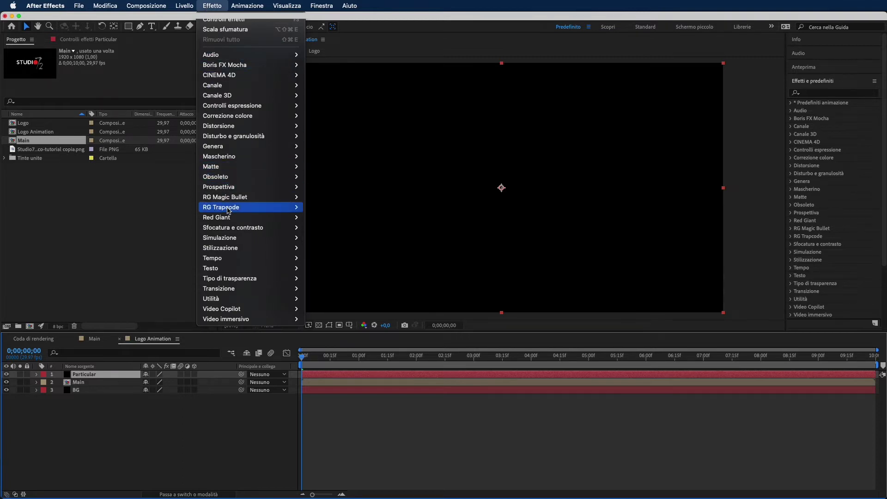
mouse_move(226, 210)
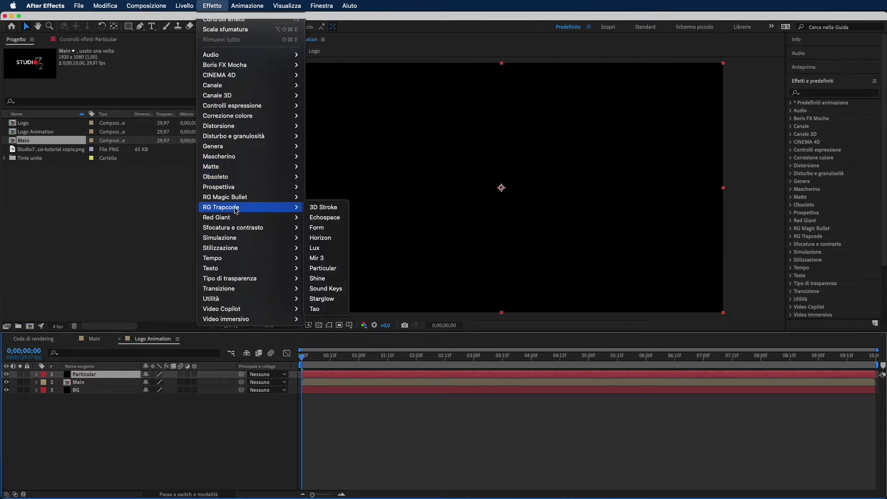
left_click(332, 272)
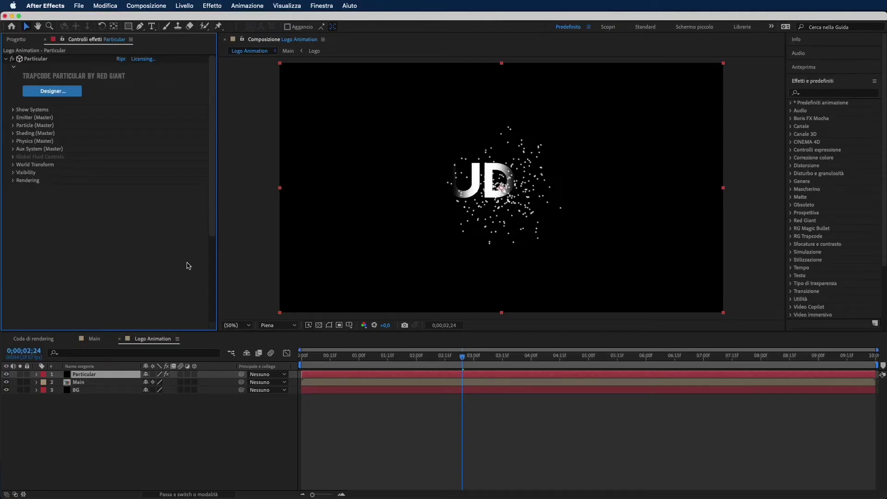
left_click(76, 384)
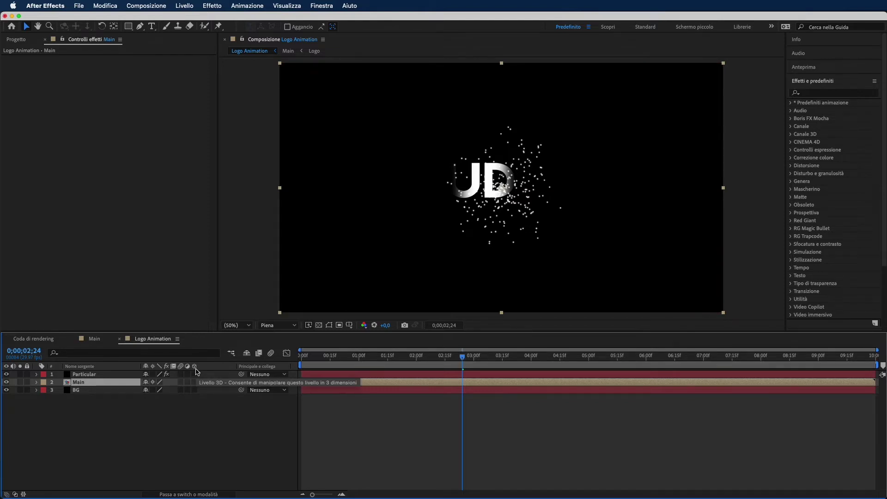
- Make the Main layer 3D and hide it, then select the Particular layer
left_click(206, 495)
left_click(206, 494)
left_click(206, 494)
left_click(206, 494)
left_click(206, 495)
left_click(206, 494)
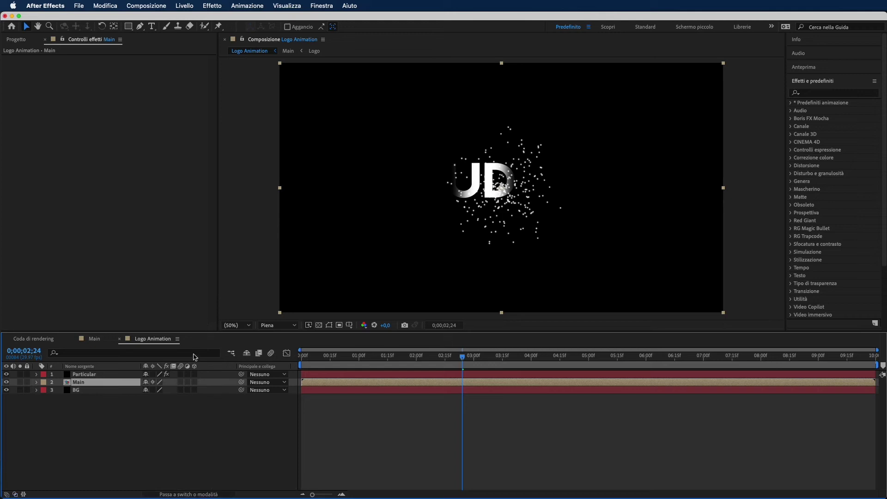
left_click(195, 382)
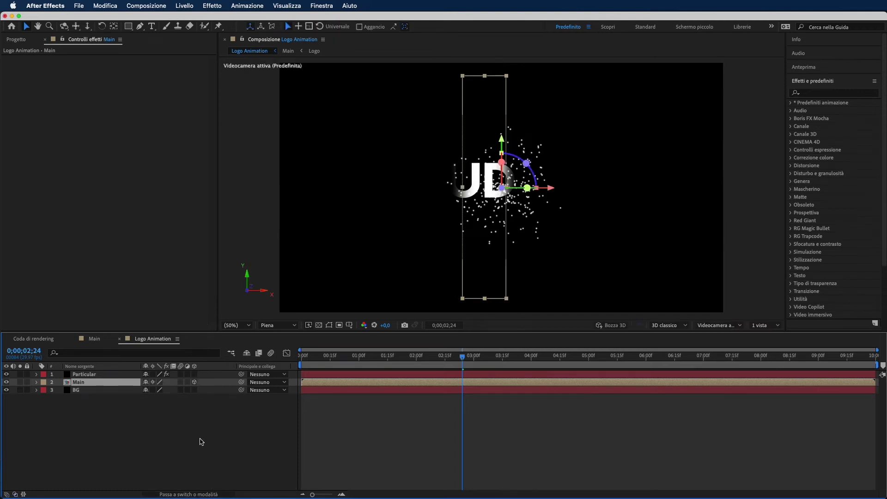
left_click(6, 383)
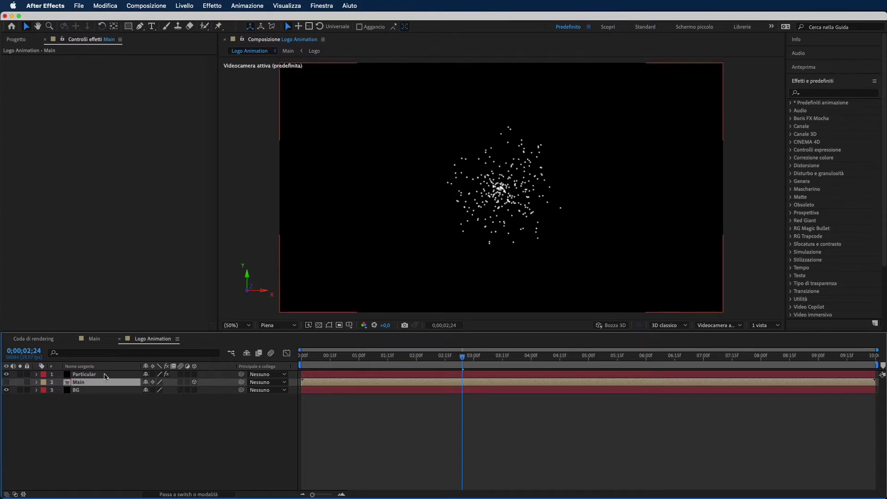
left_click(84, 374)
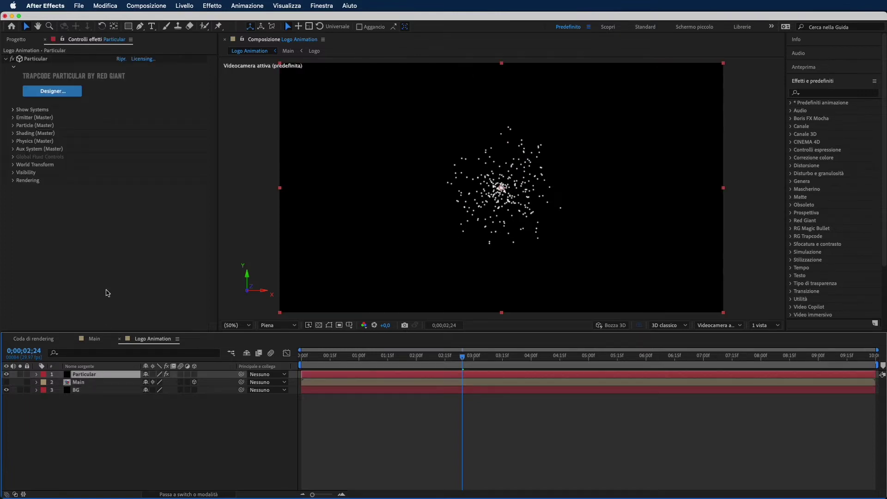
- Set Particular's Particles/sec to 1,000,000 and accept the high particle-count warning
left_click(12, 118)
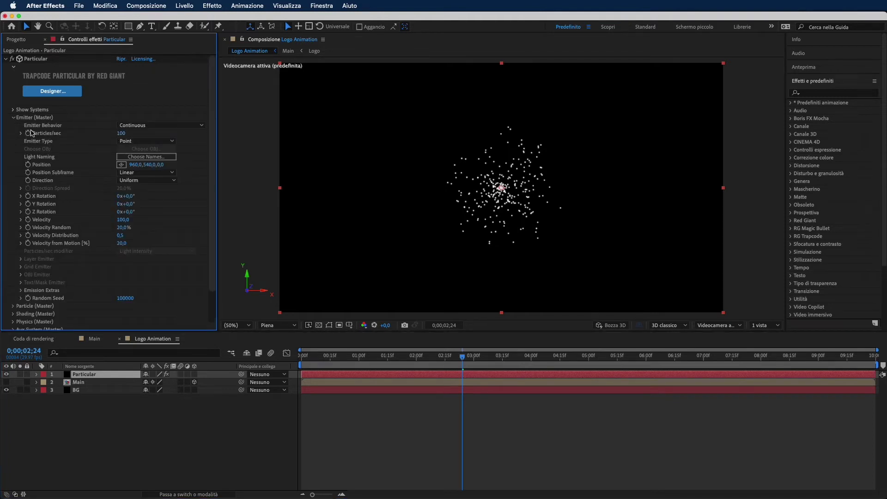
left_click(121, 133)
type("1")
type("000000")
key("Return")
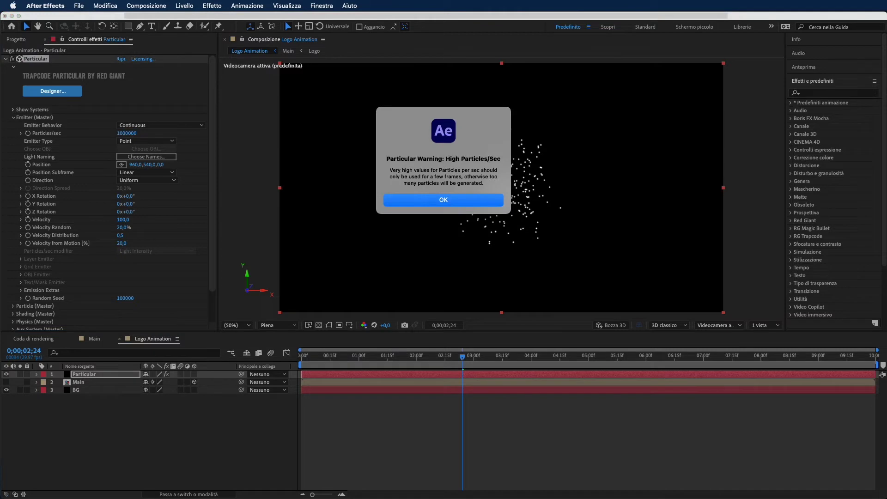
left_click(438, 196)
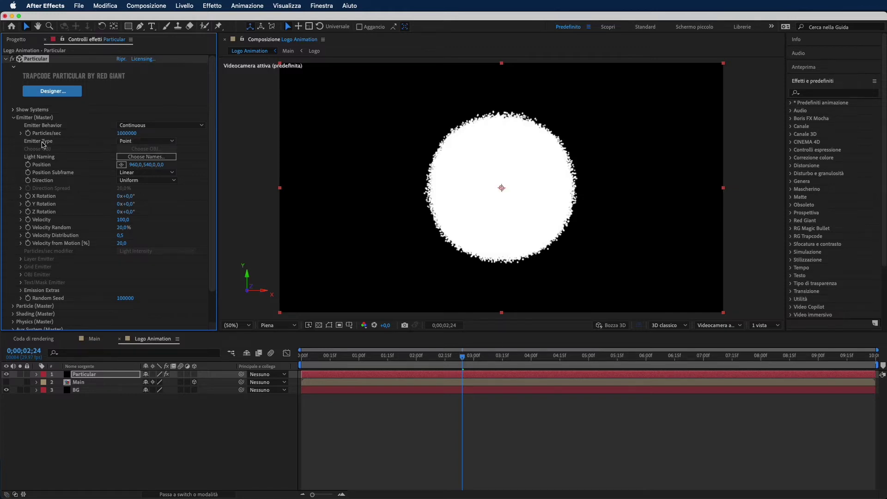
- Make the emitter a Box with individual X, Y and Z sizes of 50
left_click(134, 141)
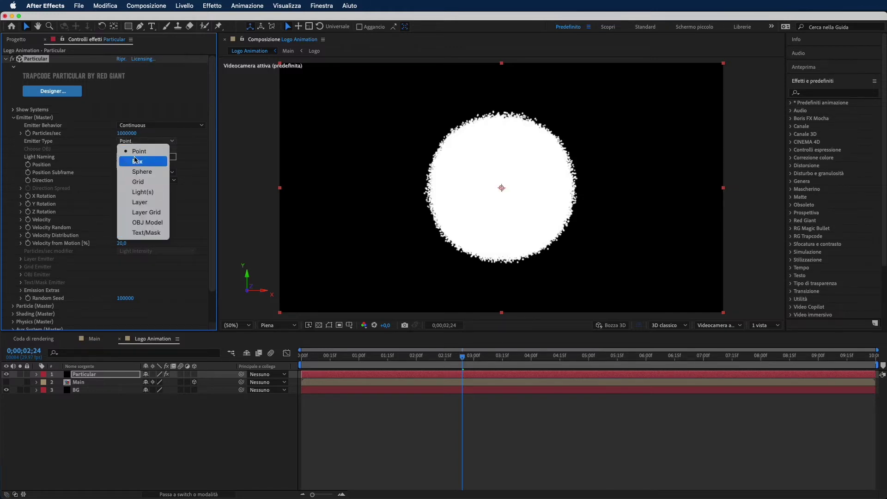
left_click(136, 161)
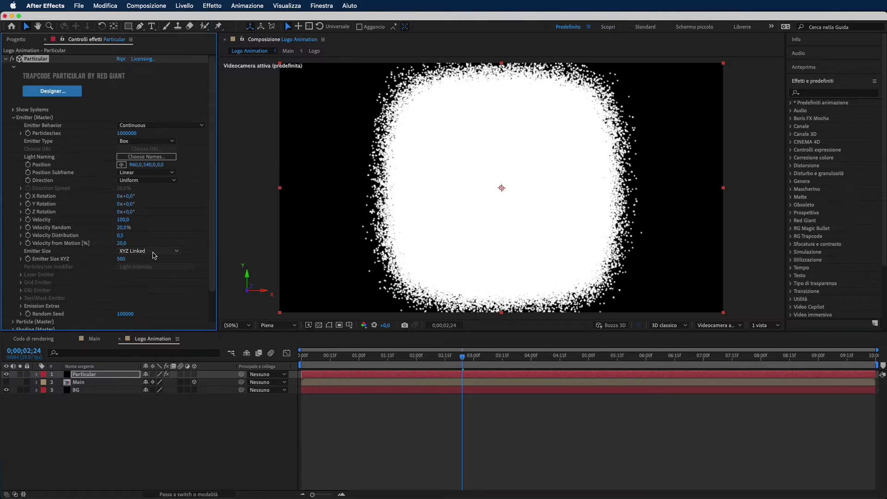
left_click(154, 253)
left_click(146, 274)
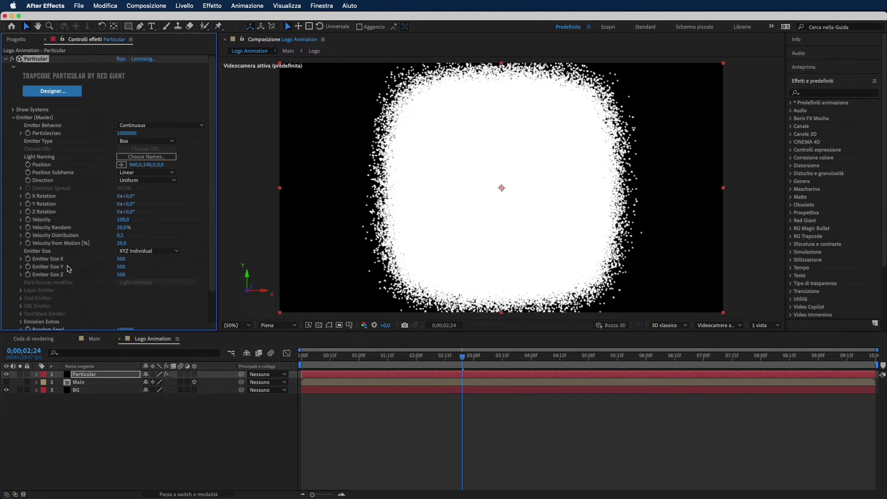
left_click(121, 259)
type("50")
left_click(124, 267)
left_click(123, 275)
type("5")
left_click(121, 302)
left_click(127, 143)
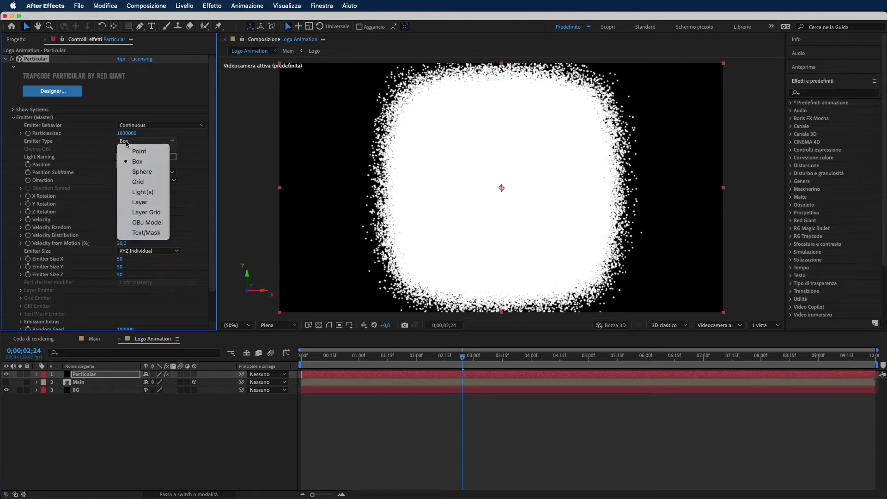
- Switch the emitter type to Layer and set Velocity Random to 90%
left_click(143, 202)
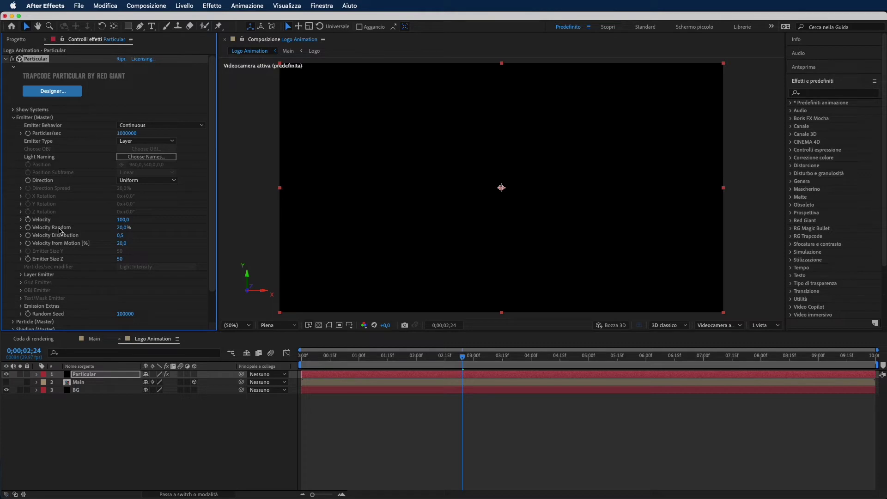
left_click(121, 228)
type("90")
key("Return")
- Choose the Main layer as the layer emitter's source
scroll(109, 267, "down", 2)
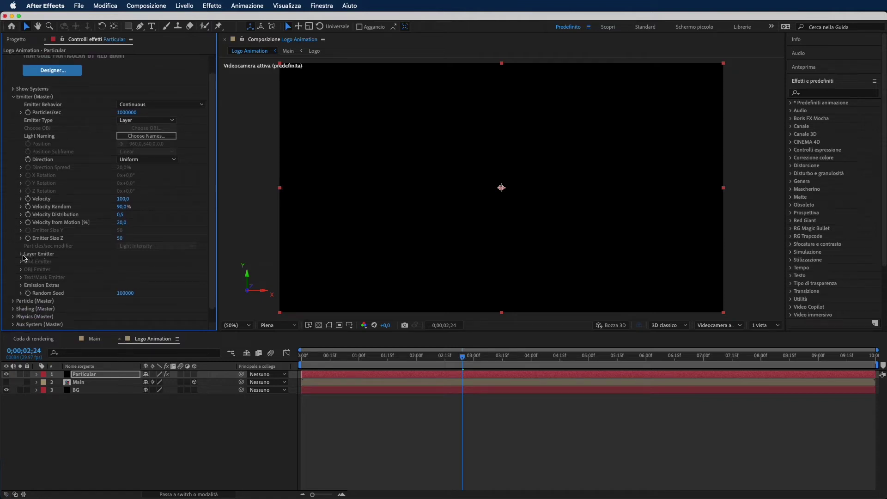
left_click(21, 255)
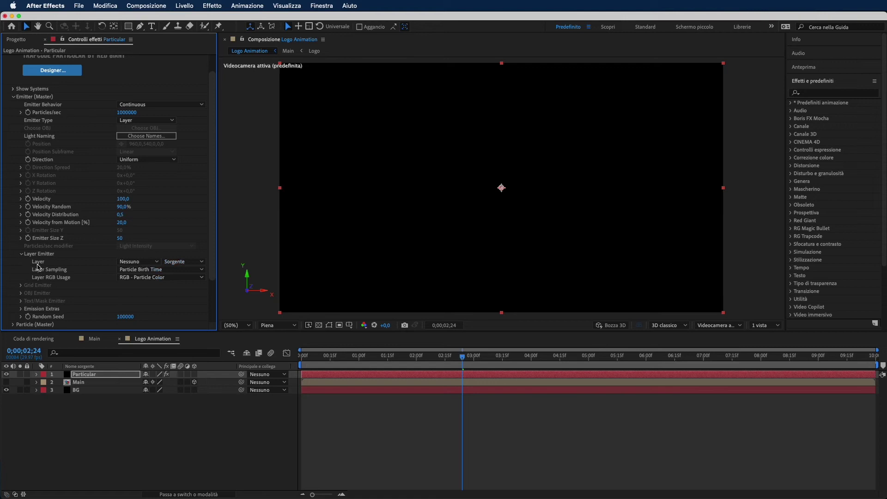
left_click(132, 262)
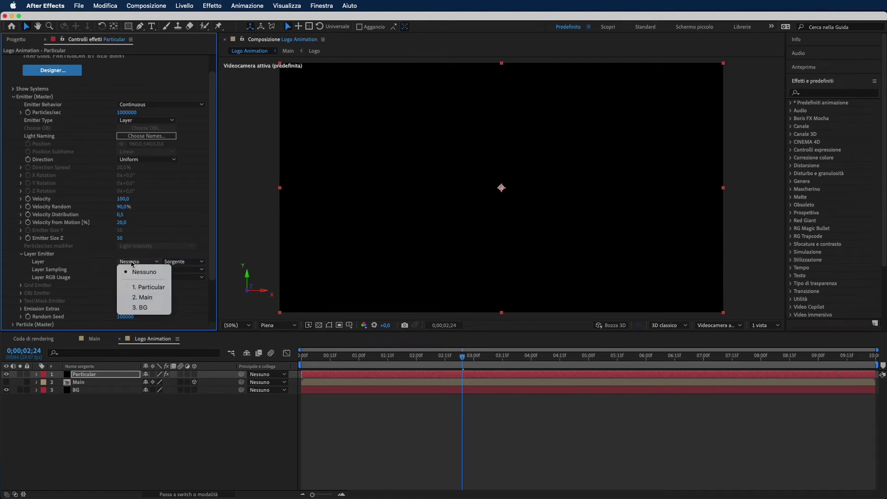
left_click(142, 297)
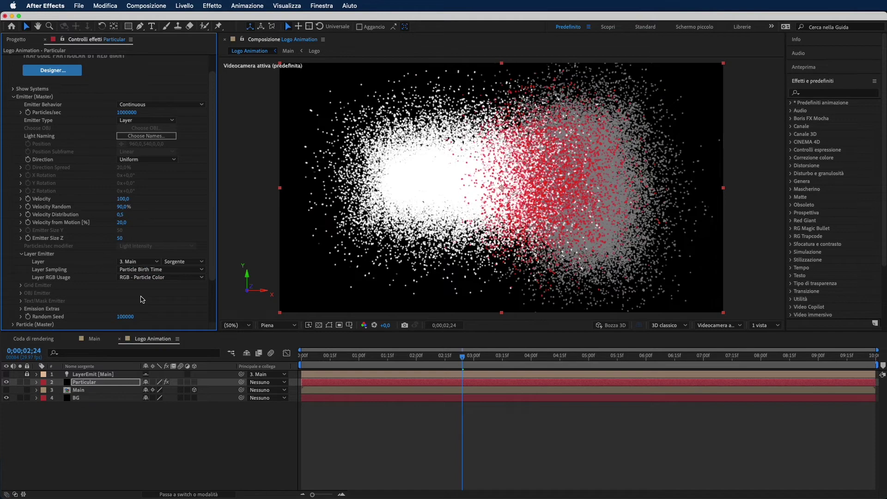
left_click_drag(393, 355, 355, 355)
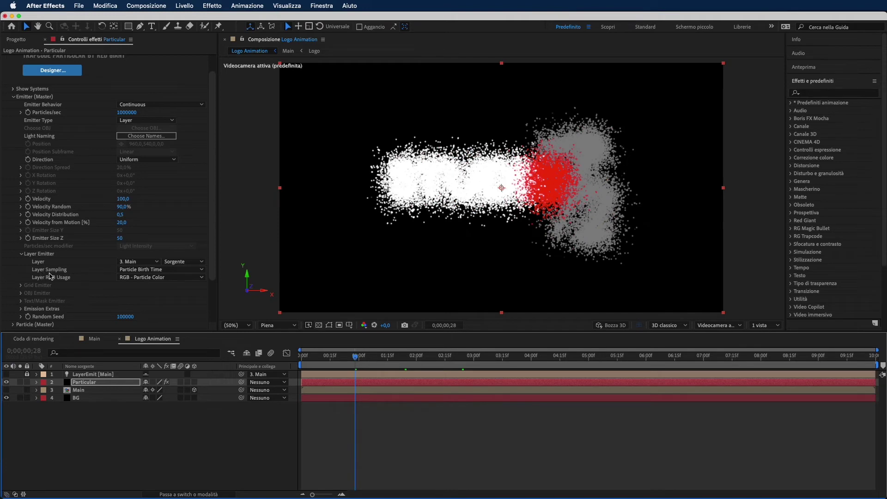
- Keep Layer Sampling at Particle Birth Time and RGB Usage at RGB - Particle Color
left_click(162, 271)
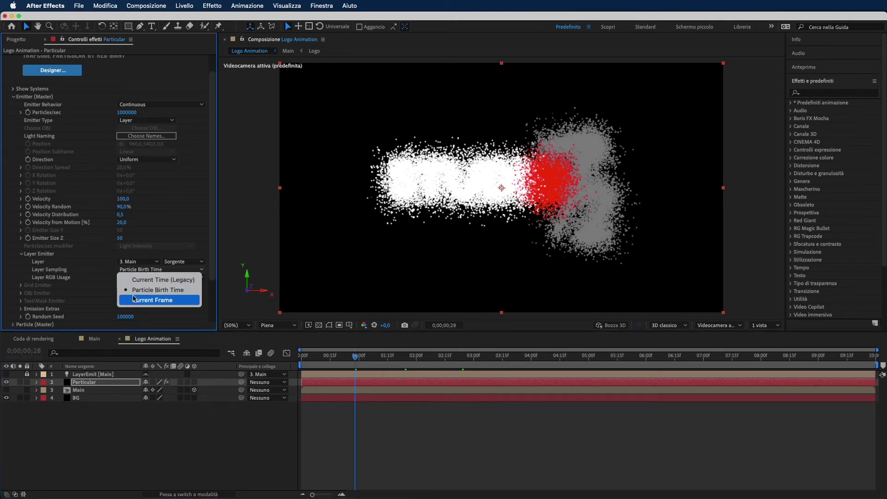
left_click(99, 301)
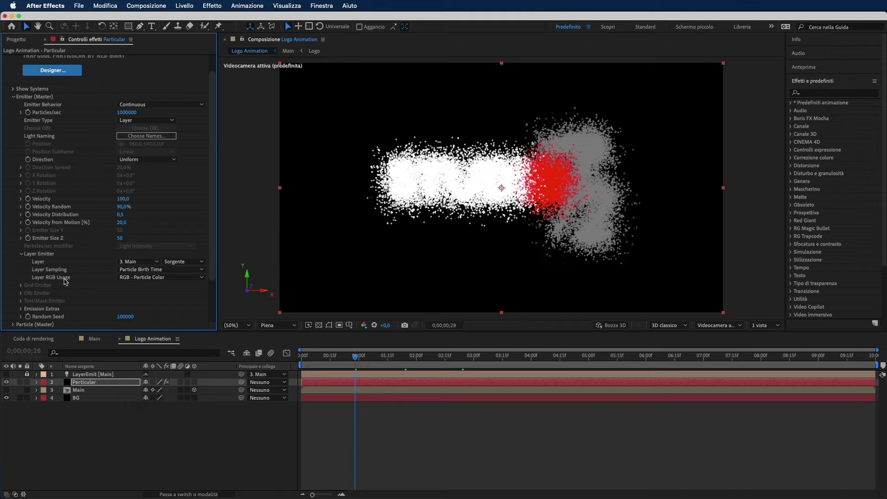
left_click(144, 278)
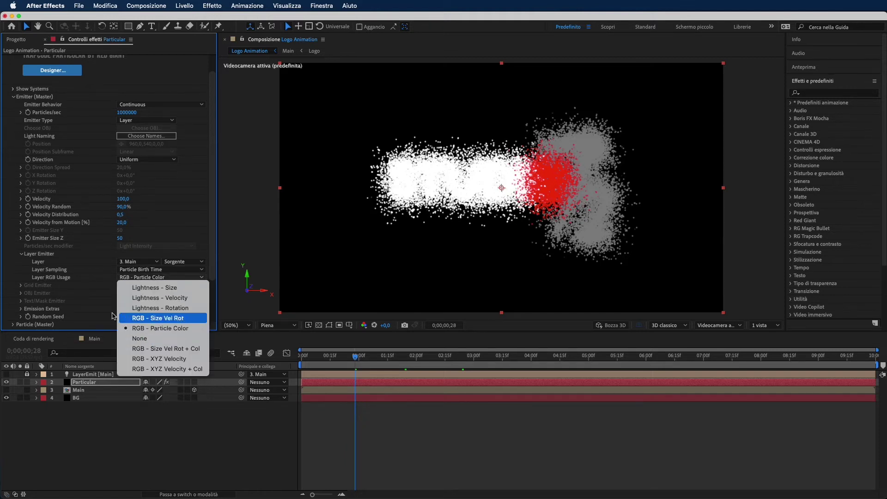
left_click(94, 309)
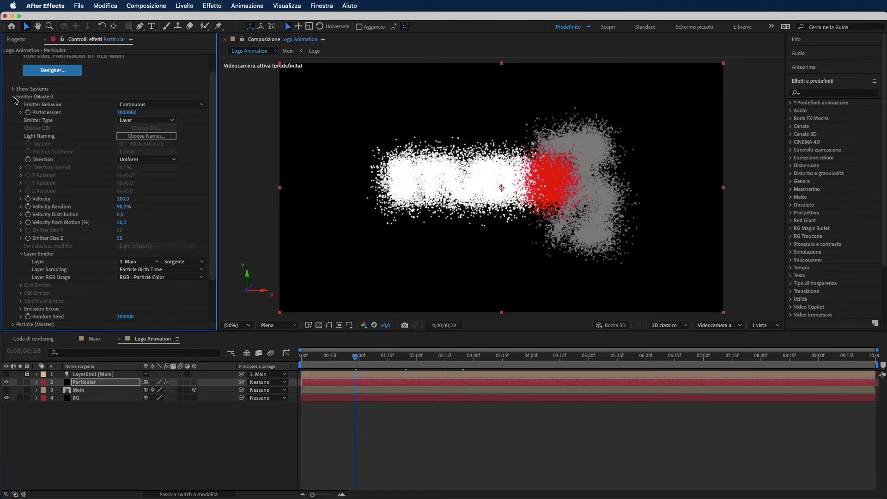
left_click(14, 97)
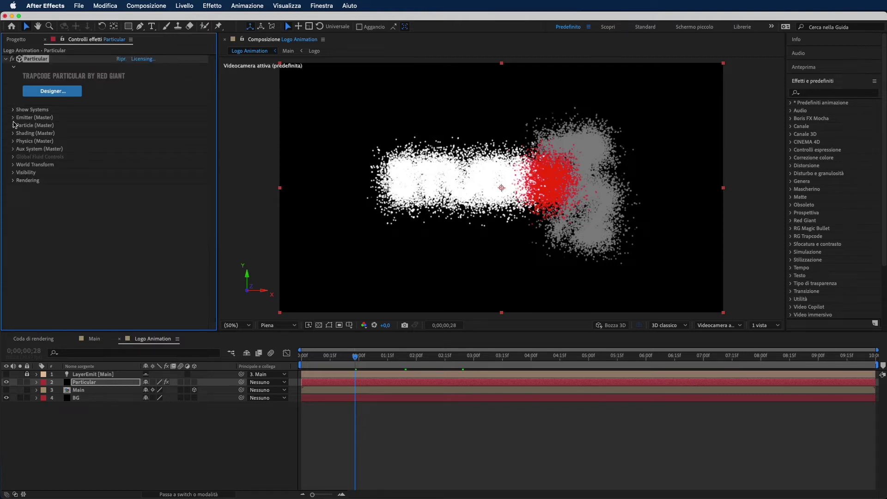
- Give particles Life 1,5, Life Random 100%, Sphere Feather 25, Size 6 and Size Random 100%
left_click(13, 126)
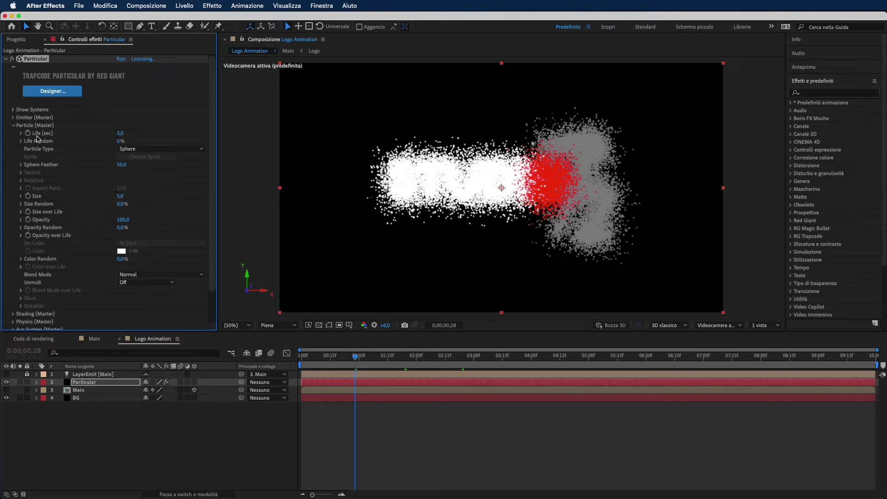
left_click(120, 134)
key("Return")
left_click_drag(120, 141, 207, 145)
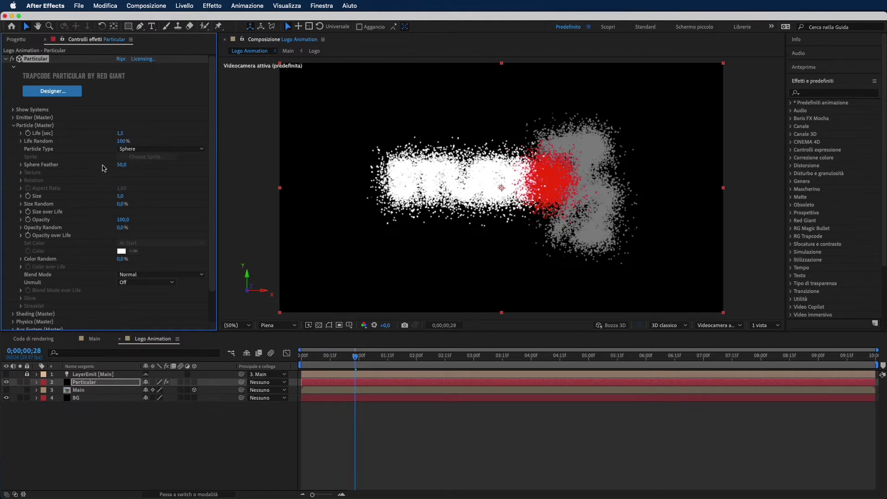
left_click(122, 165)
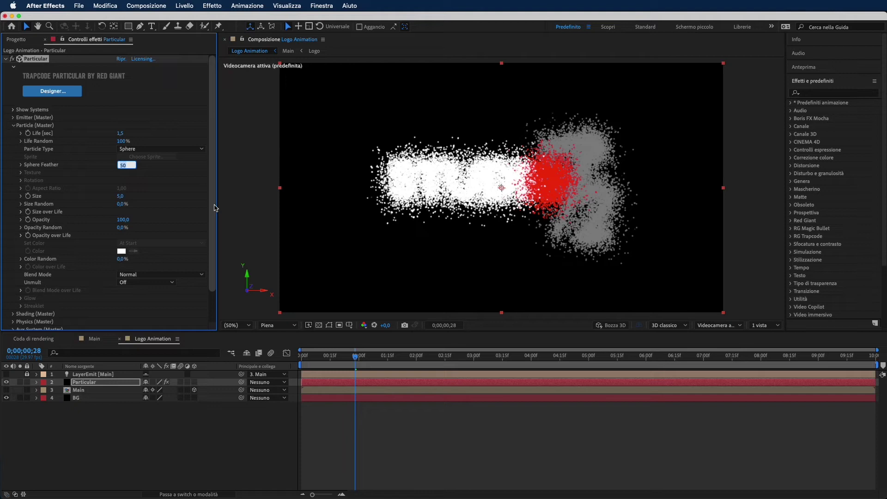
type("25")
key("Return")
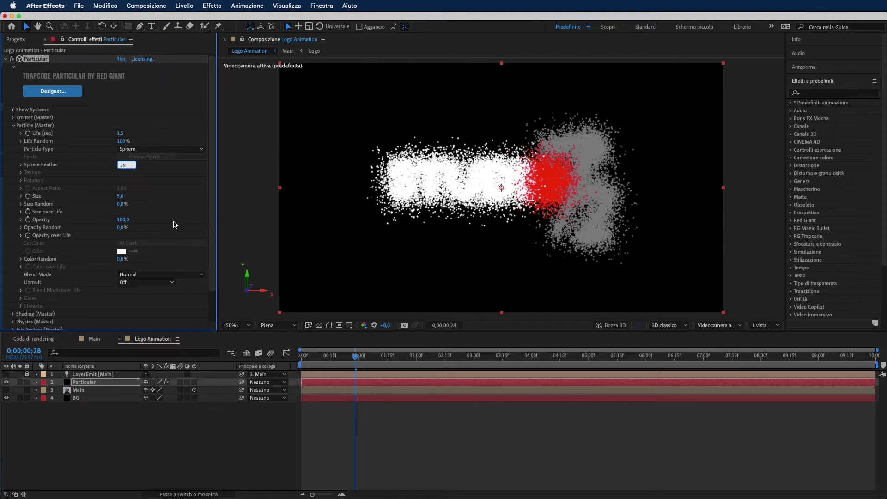
left_click(122, 197)
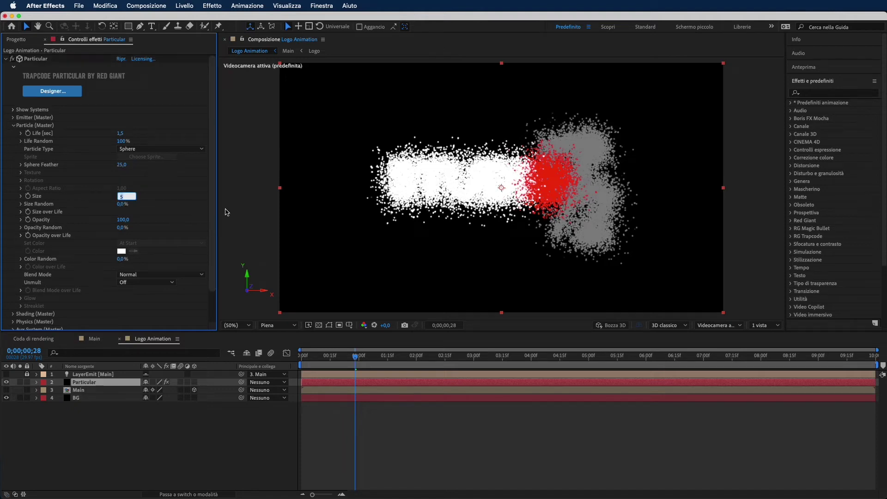
key("Return")
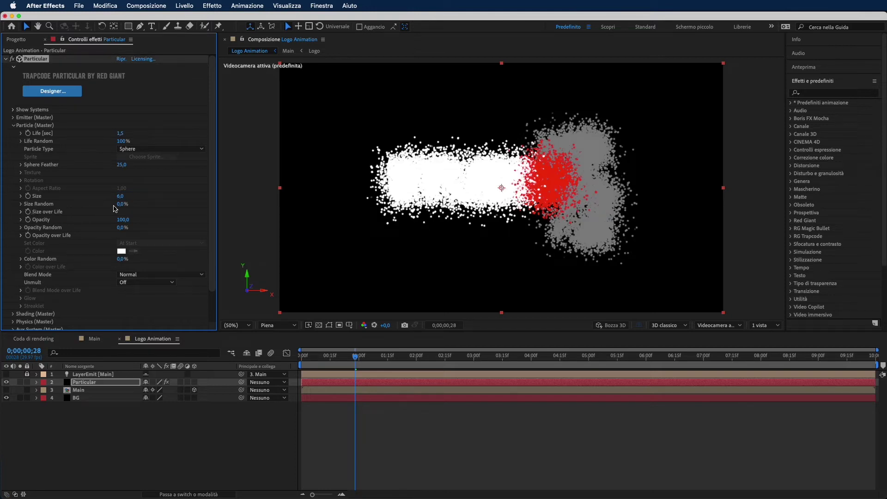
left_click_drag(119, 205, 344, 221)
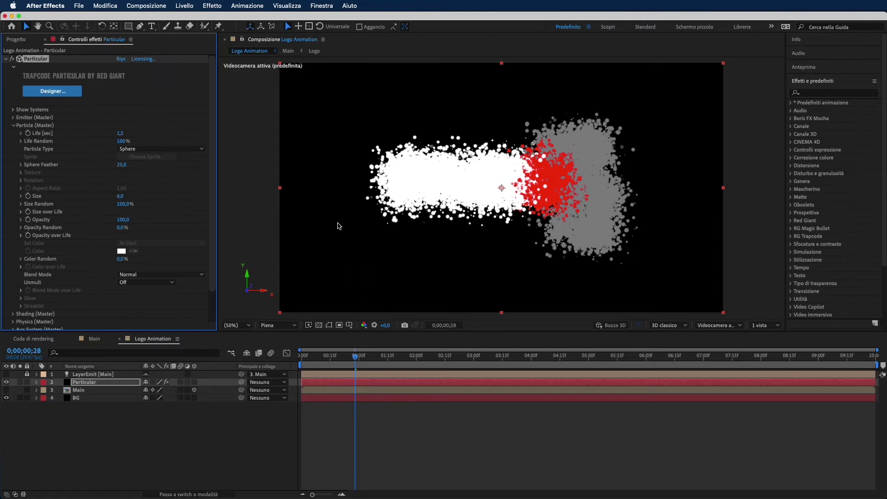
- Apply the linear ramp-down preset to Size over Life so particles shrink
left_click(21, 212)
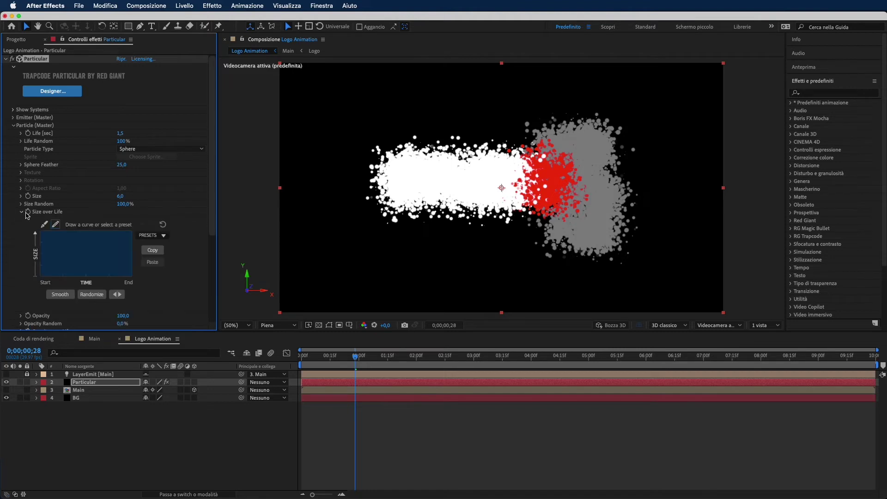
mouse_move(51, 257)
left_mouse_down()
mouse_move(132, 258)
mouse_move(73, 251)
mouse_move(69, 270)
left_mouse_up()
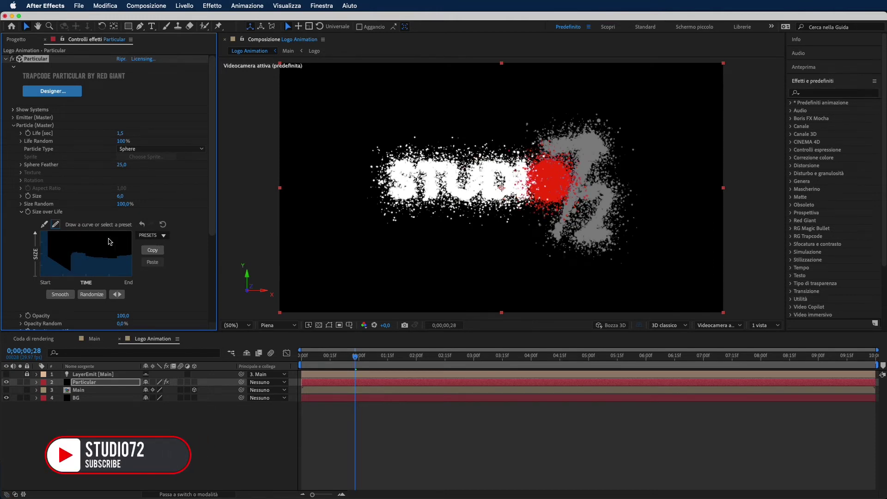
left_click(161, 236)
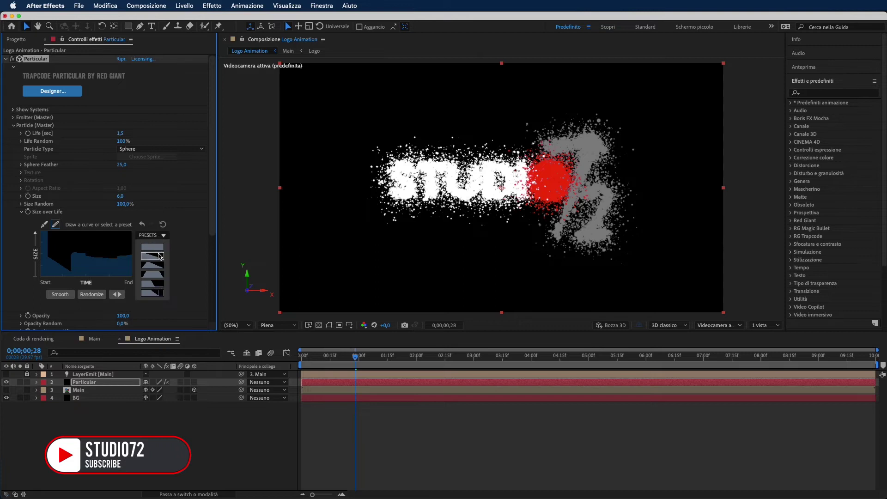
left_click(159, 251)
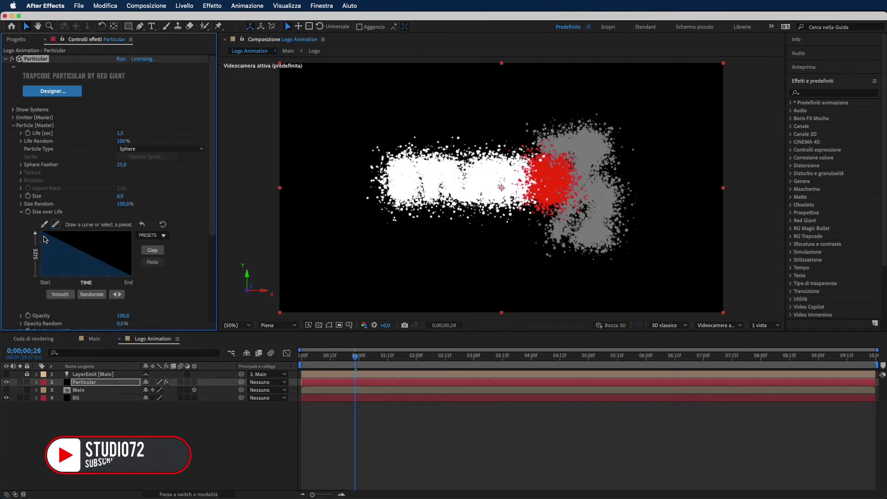
left_click(21, 212)
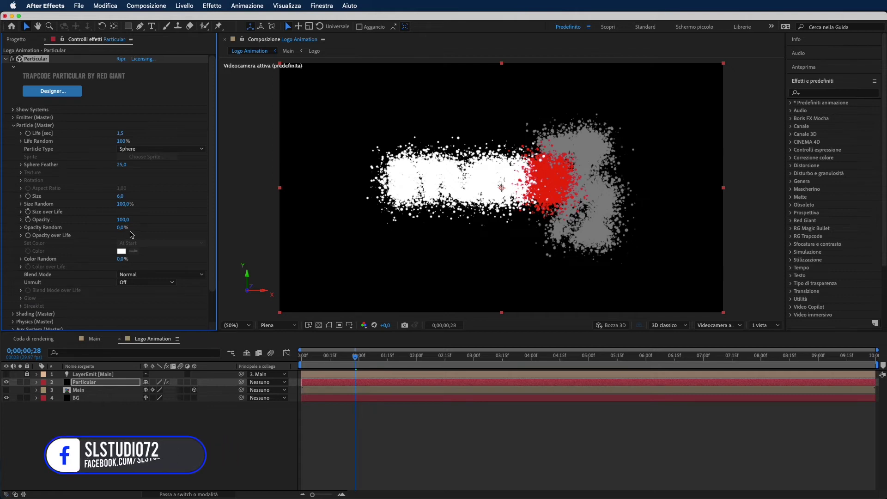
- Set Opacity Random to 10% and apply the fade-out preset to Opacity over Life
left_click(120, 228)
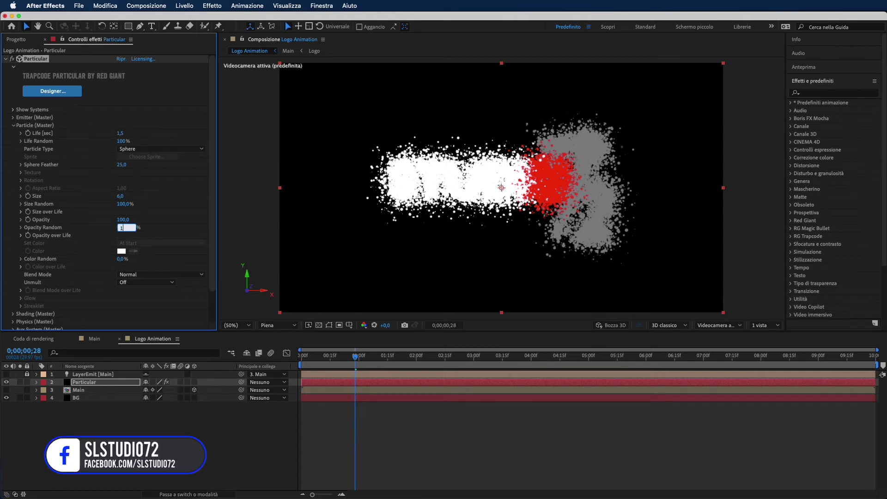
left_click(17, 238)
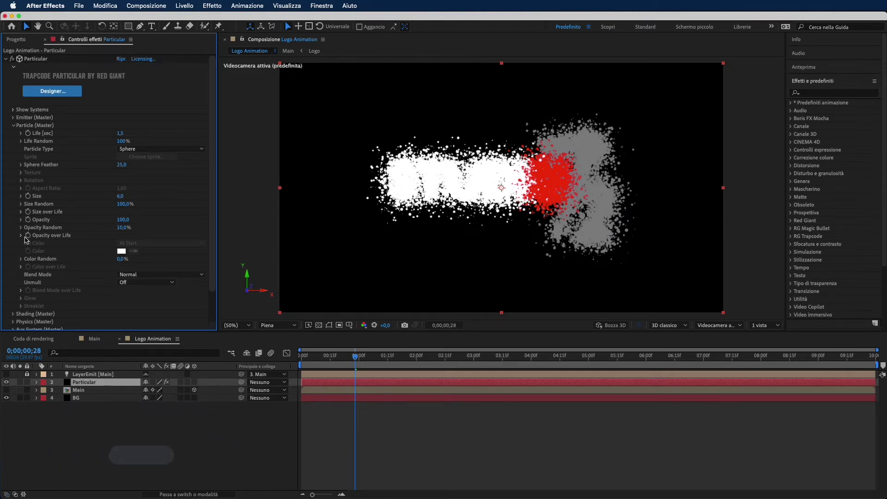
left_click(21, 236)
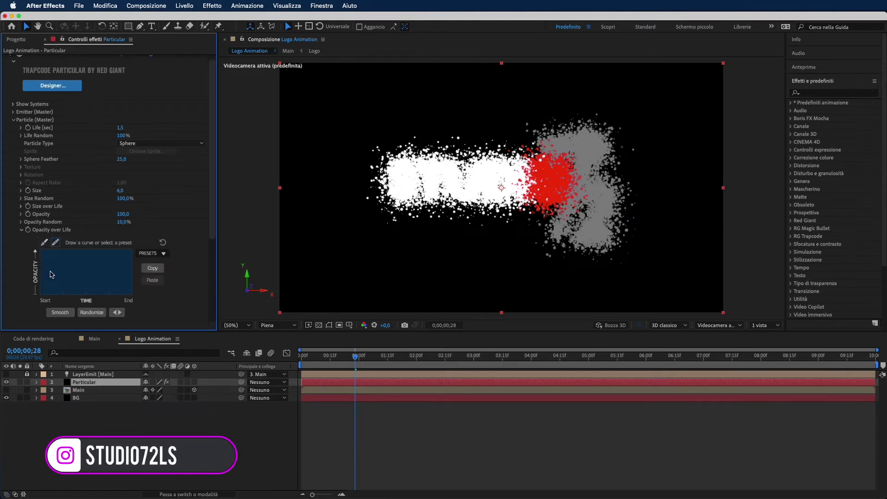
left_click(161, 254)
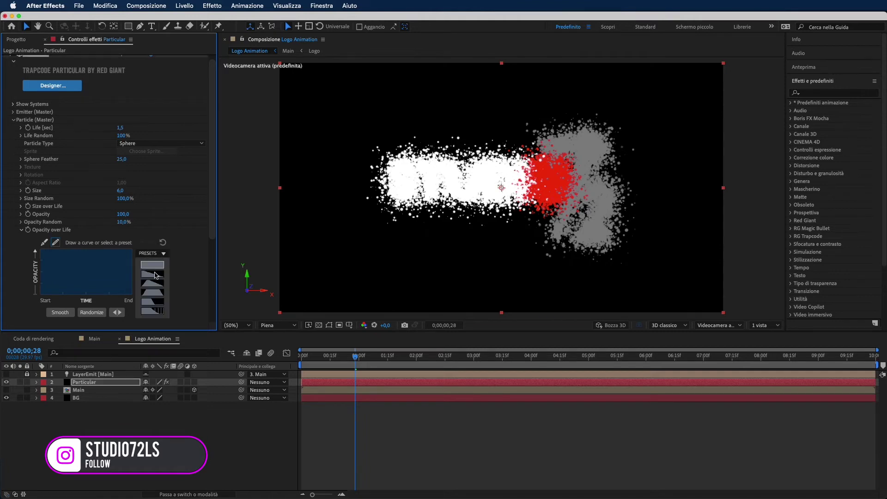
left_click(155, 311)
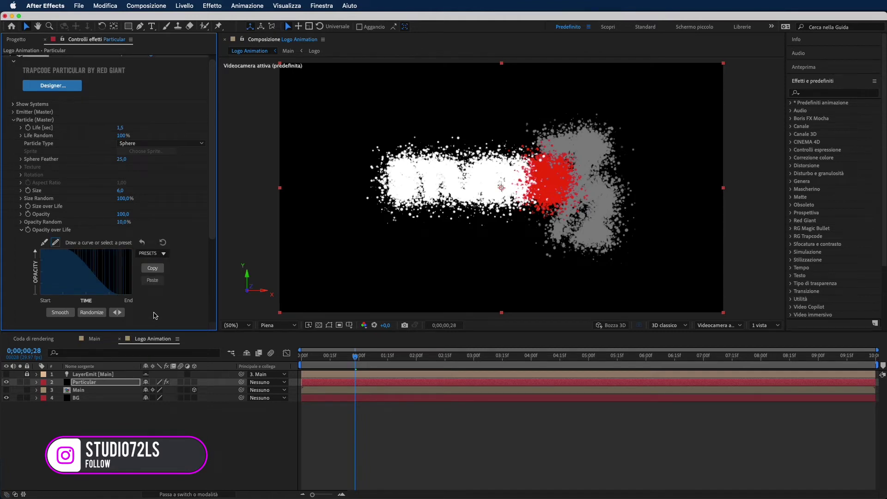
left_click(21, 229)
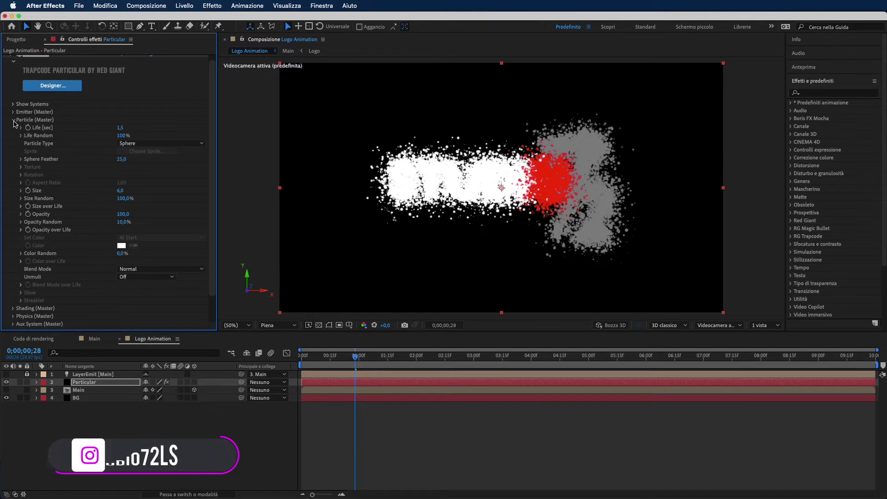
- Turn on Shadowlet for Main and Shadowlet for Aux in Shading
left_click(13, 120)
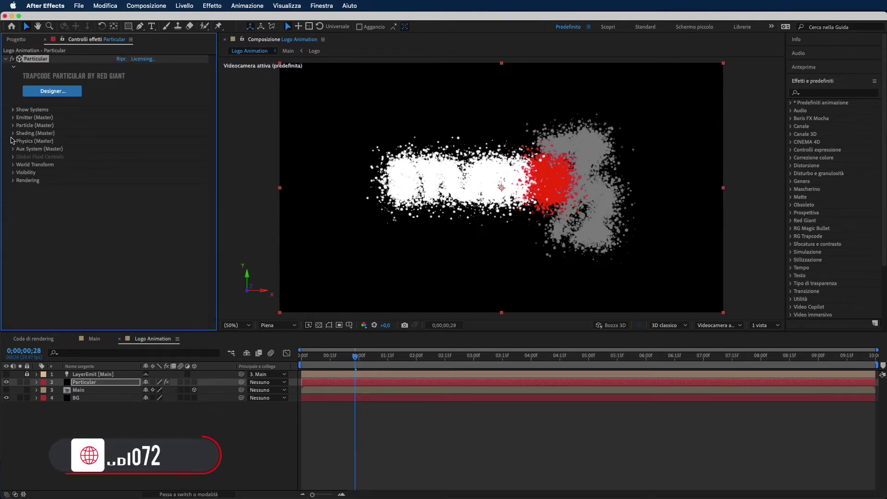
left_click(12, 133)
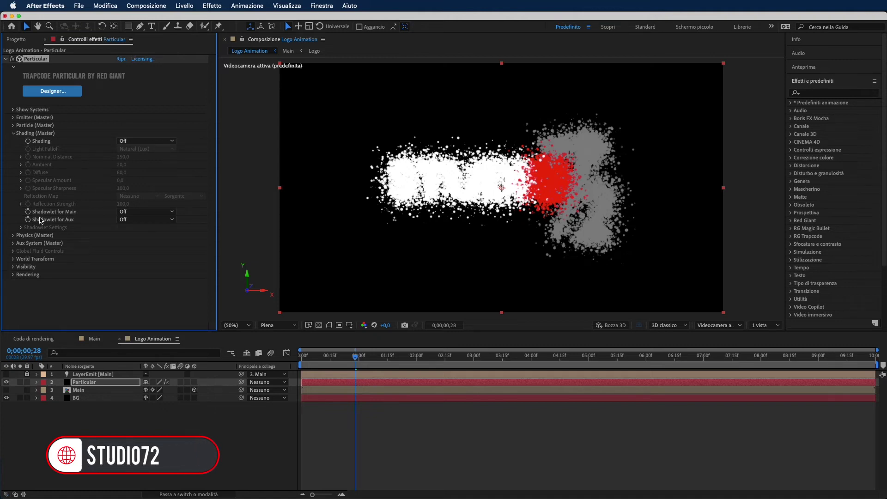
left_click(146, 216)
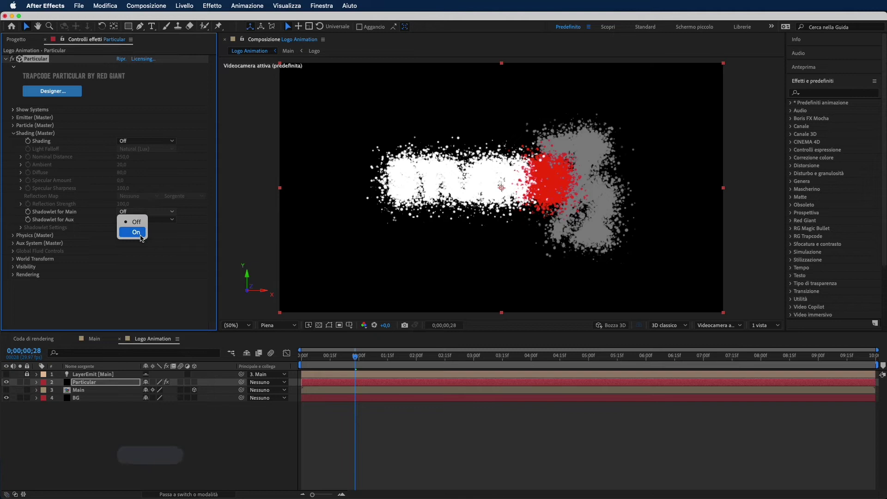
left_click(138, 233)
left_click(138, 220)
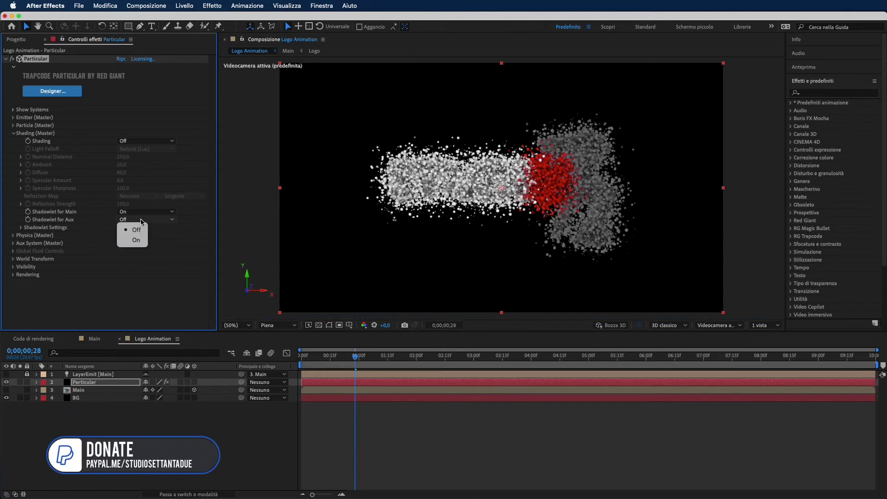
left_click(141, 241)
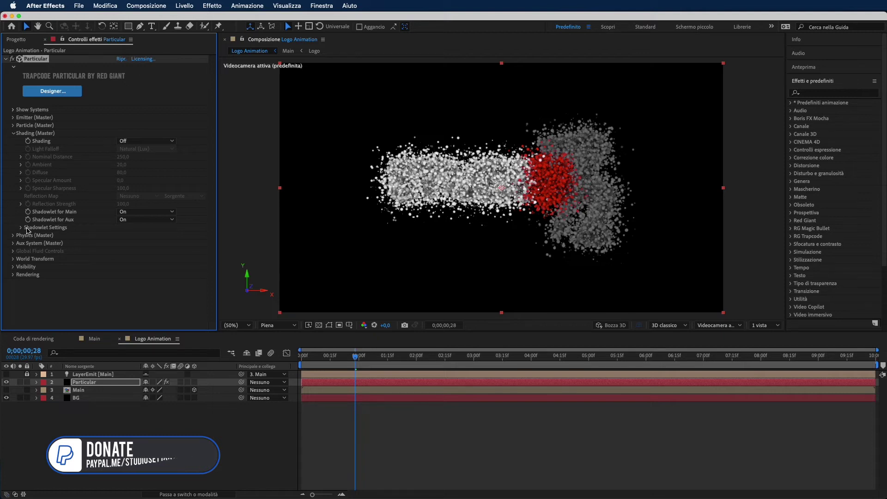
- Set shadowlet Opacity to 2 and Adjust Size to 120
left_click(20, 228)
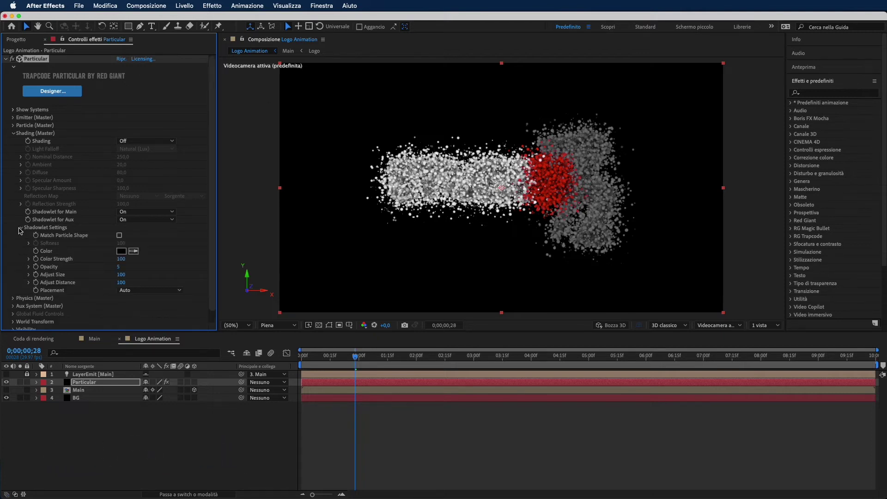
left_click(121, 267)
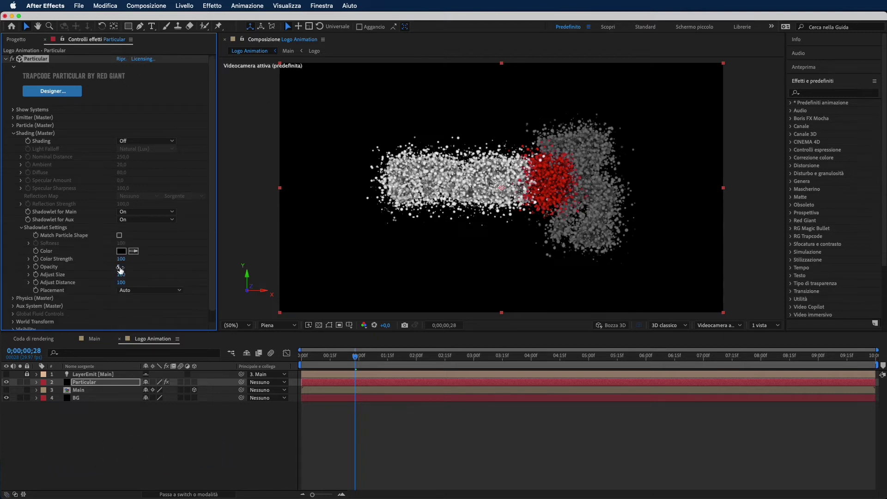
left_click(165, 265)
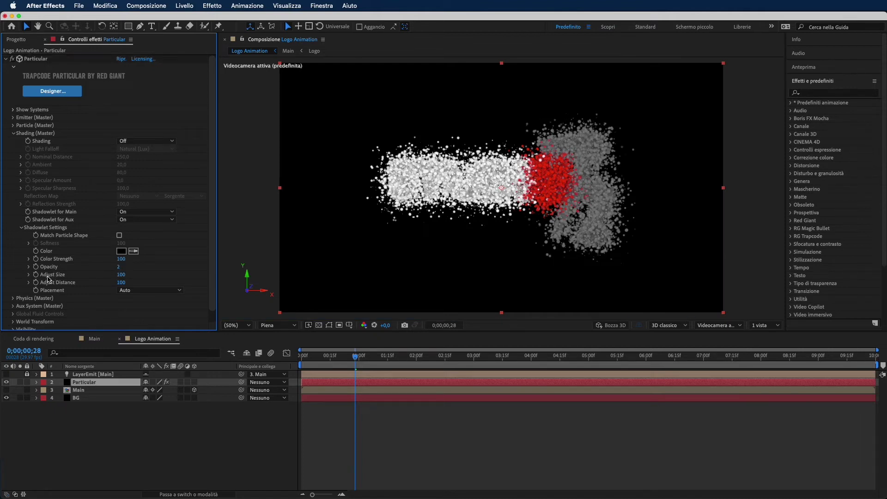
left_click(123, 275)
type("120")
left_click(168, 267)
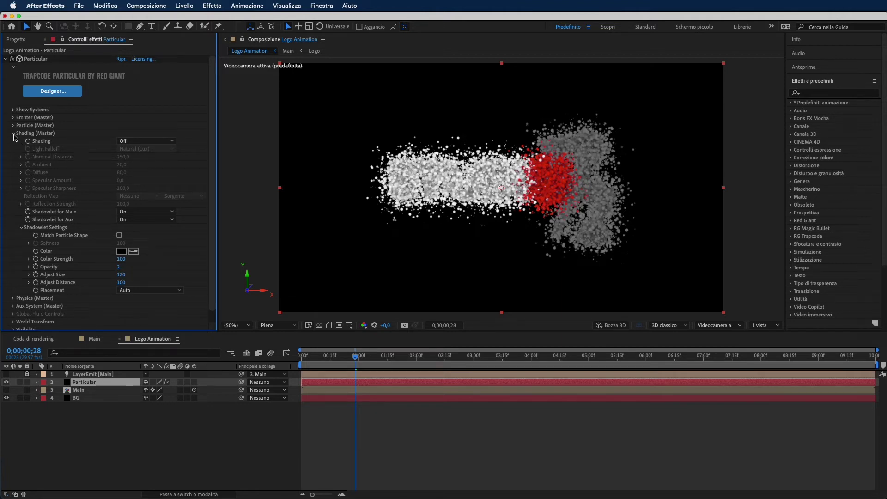
- Set Gravity to -100 and Air Resistance to 1 with Rotation enabled
left_click(14, 134)
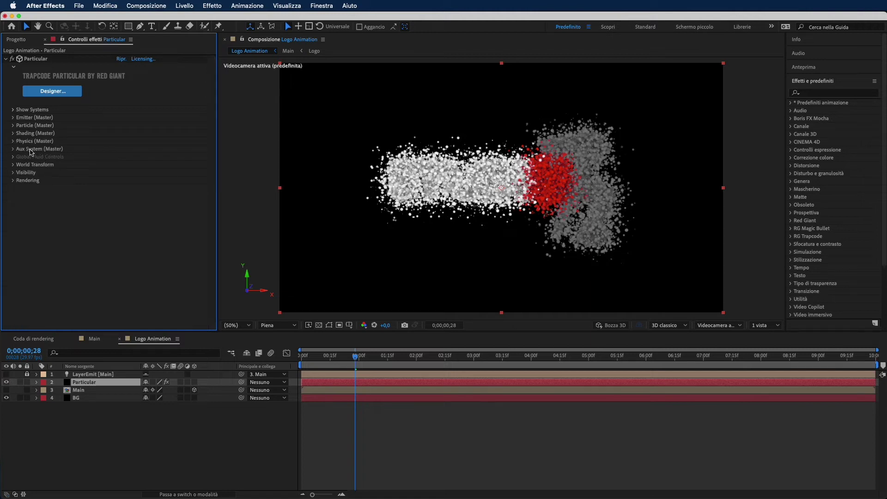
left_click(13, 141)
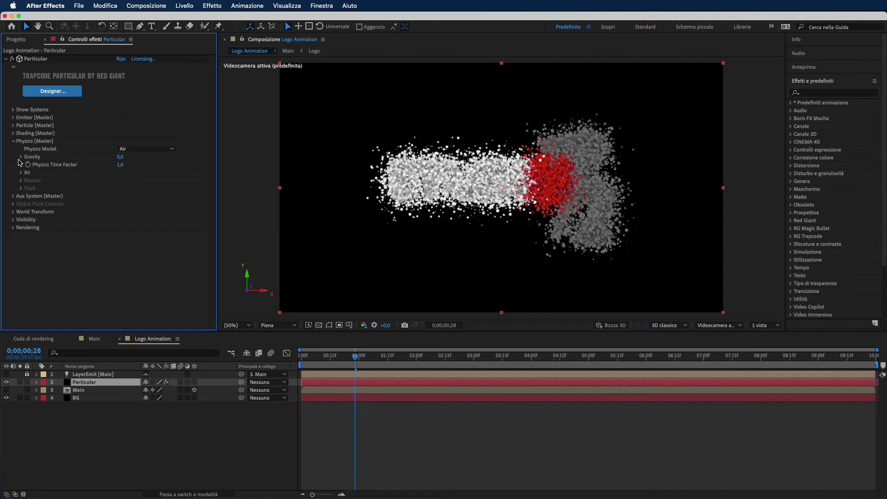
left_click(120, 157)
type("-1")
key("Return")
left_click(20, 172)
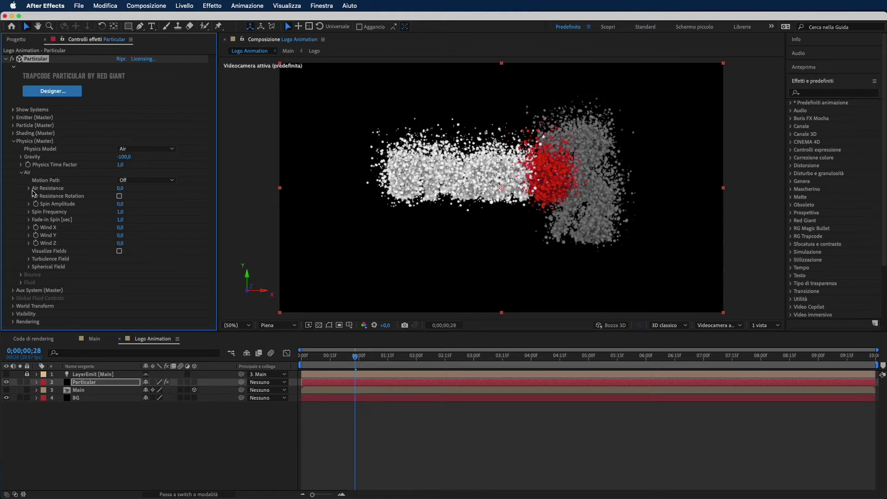
left_click(121, 189)
type("1")
key("Return")
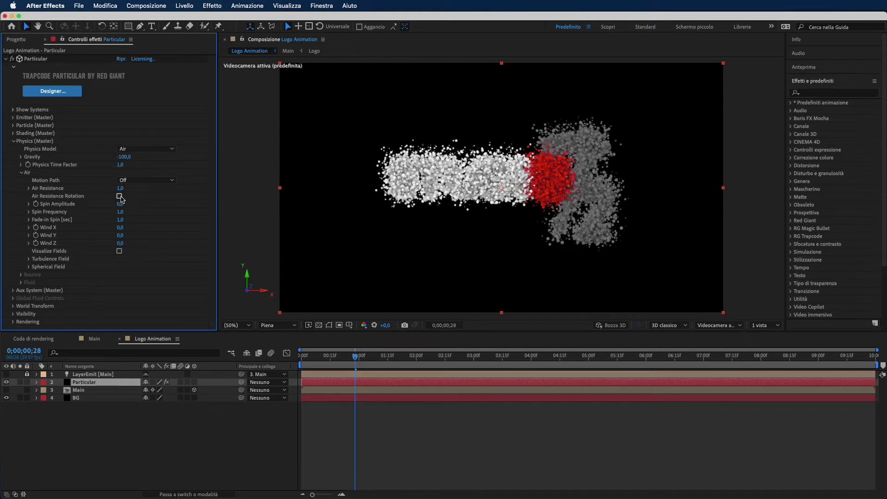
left_click(119, 196)
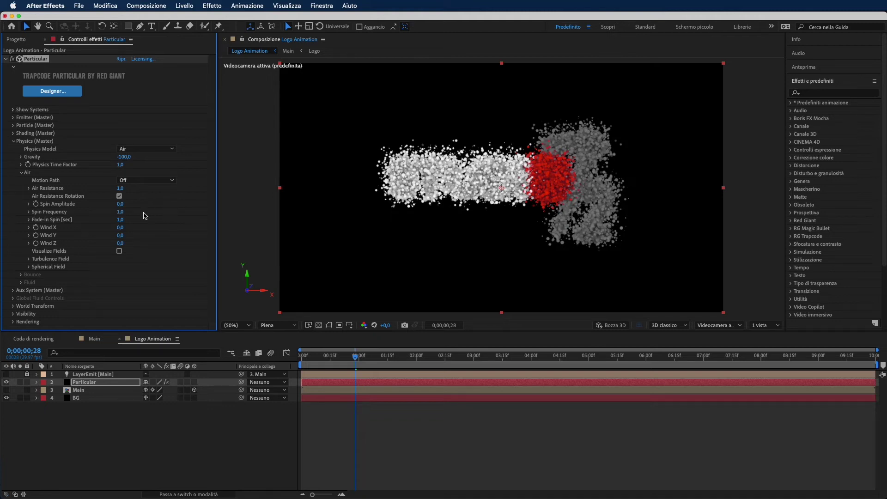
- Set Wind X to 100 and Wind Y to -50
left_click(120, 227)
type("100")
key("Return")
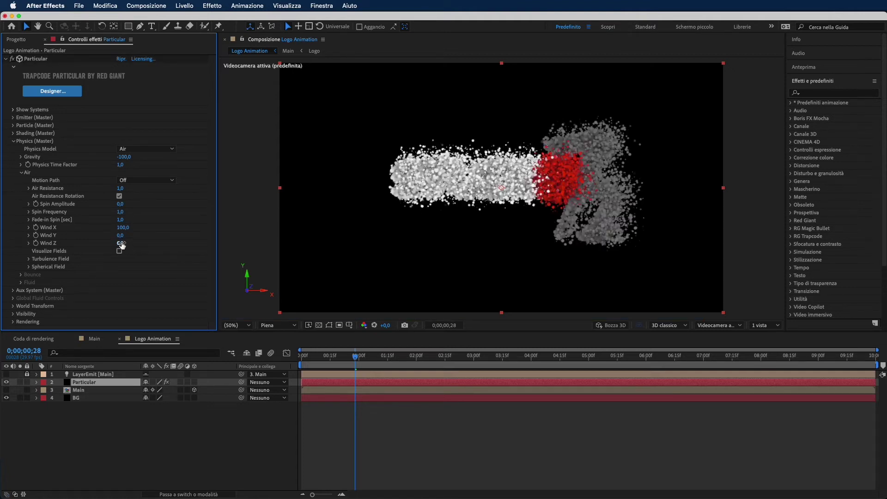
left_click(120, 236)
type("-50")
key("Return")
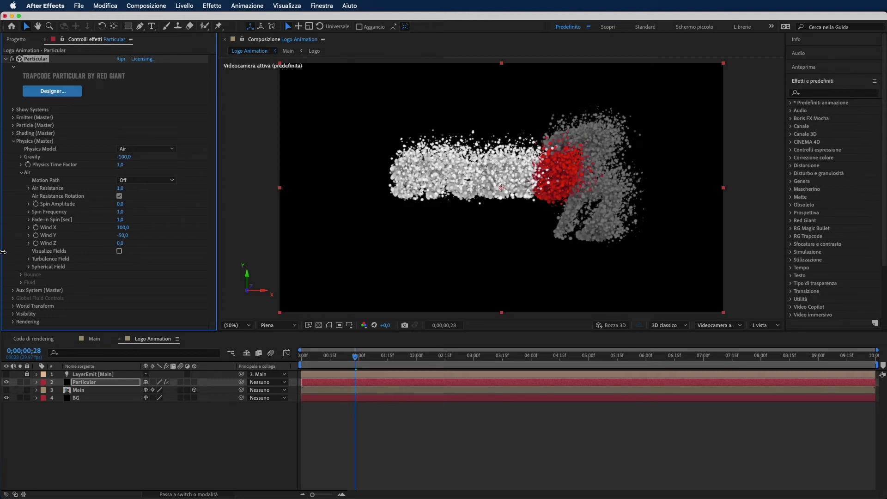
- Set turbulence Affect Position to 150 and Fade-in Time to 0,3
left_click(29, 261)
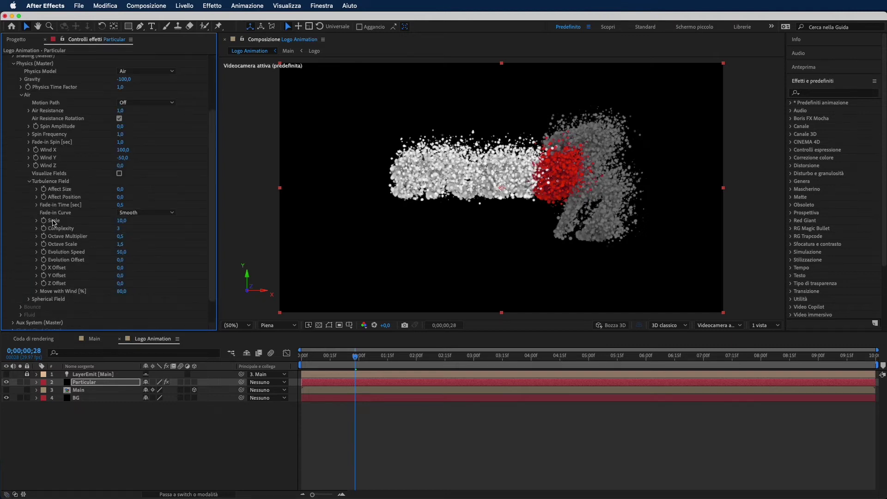
left_click(119, 197)
type("150")
key("Return")
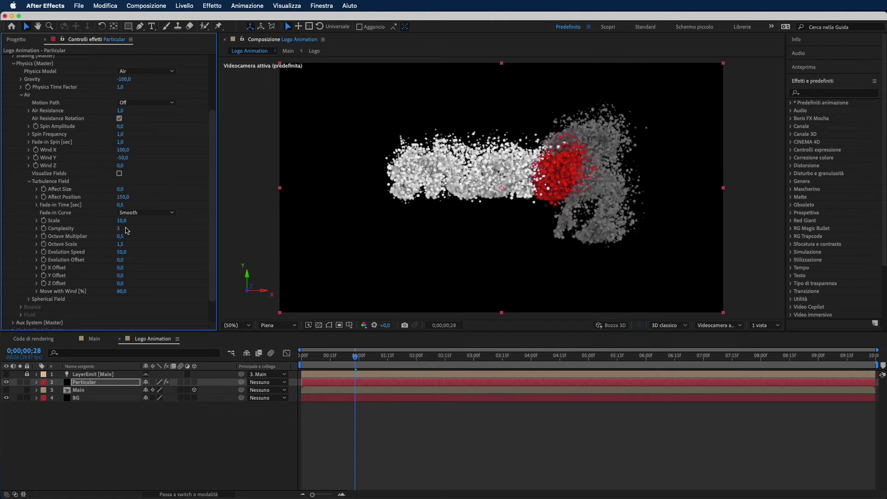
left_click(121, 205)
type("0,3")
key("Return")
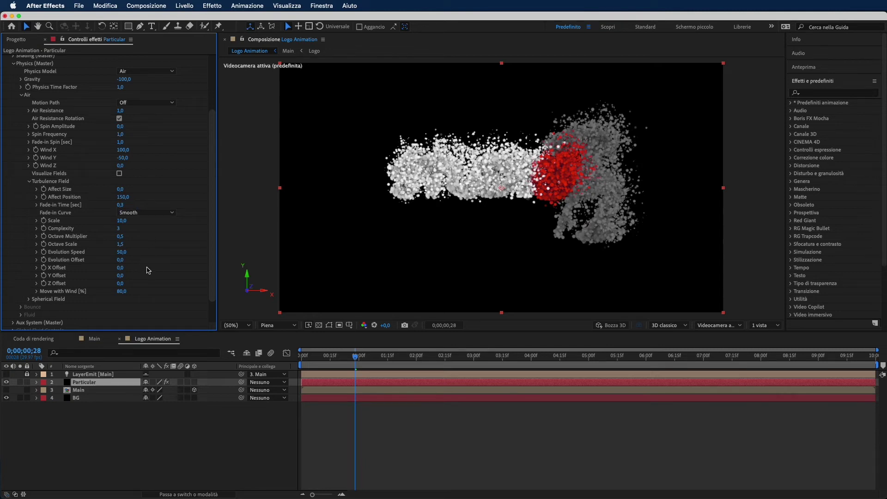
left_click(20, 95)
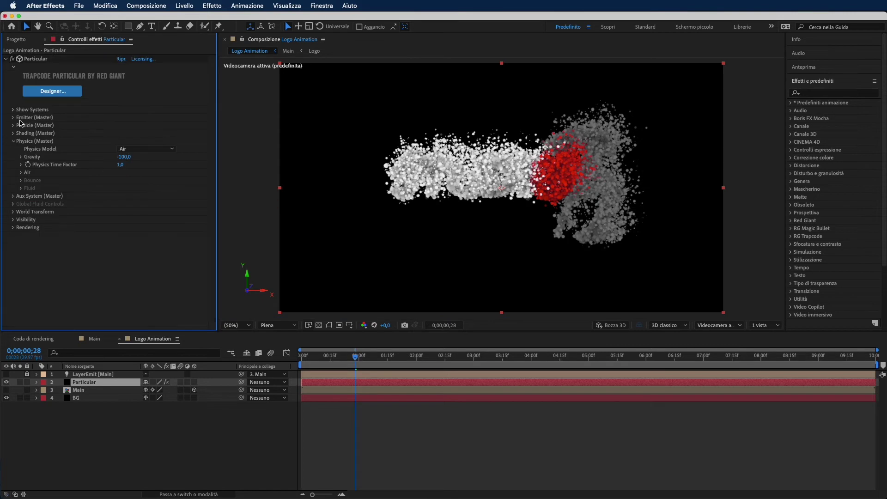
- Apply the Ombra esterna effect from Prospettiva to the Particular layer at frame 20
left_click(14, 143)
mouse_move(355, 358)
left_mouse_down()
mouse_move(362, 359)
mouse_move(340, 360)
left_mouse_up()
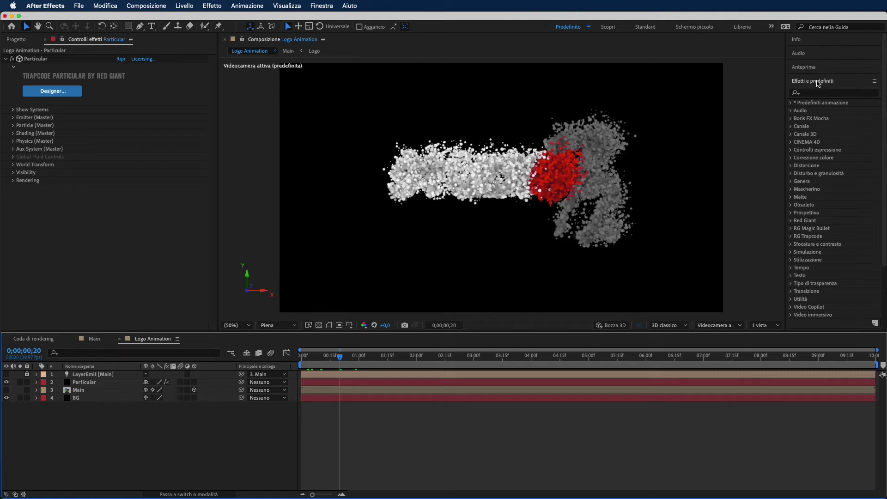
left_click(322, 7)
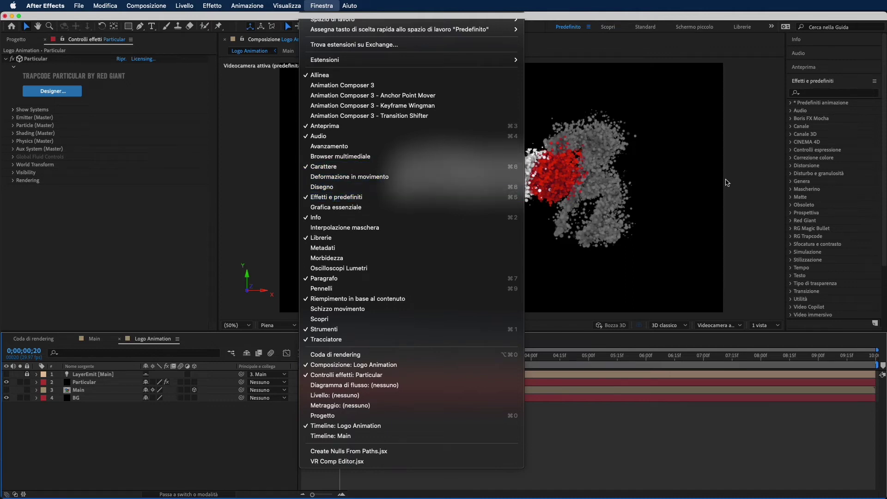
left_click(873, 184)
left_click(791, 217)
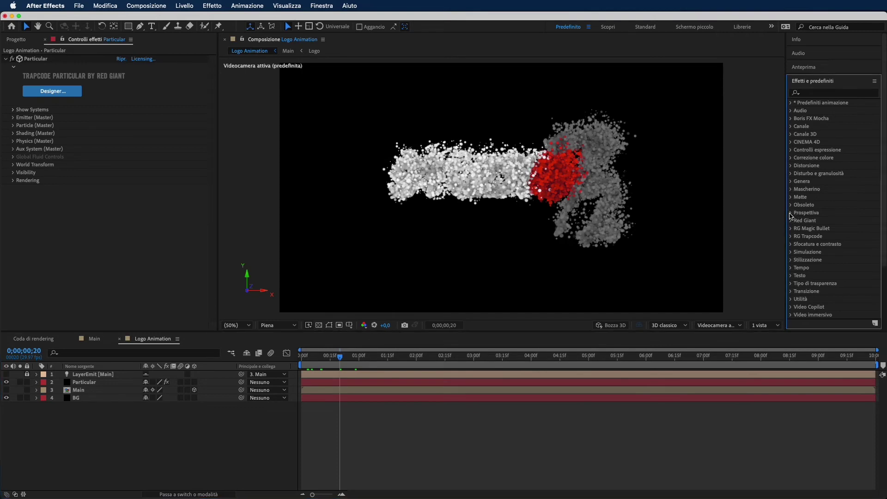
left_click(791, 214)
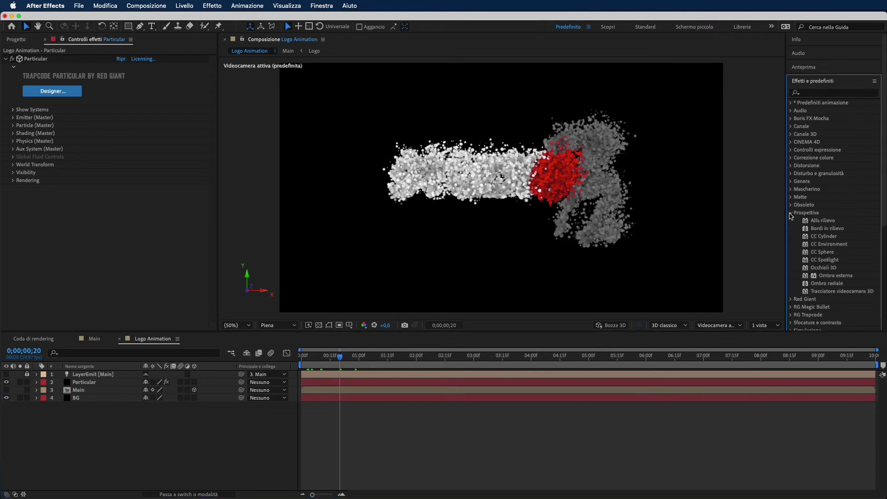
left_click(835, 277)
left_click_drag(849, 278, 53, 203)
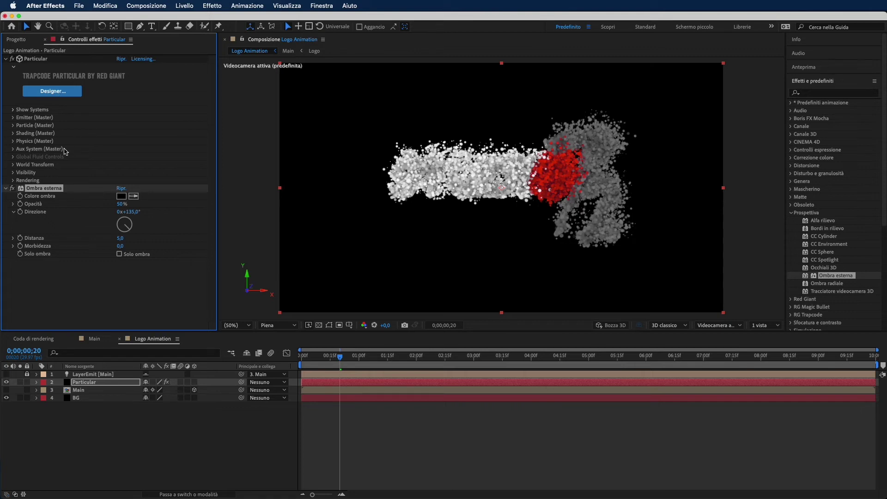
- Set the drop shadow to Opacity 65%, Distance 0 and Softness 65
left_click(122, 204)
type("6")
left_click(144, 299)
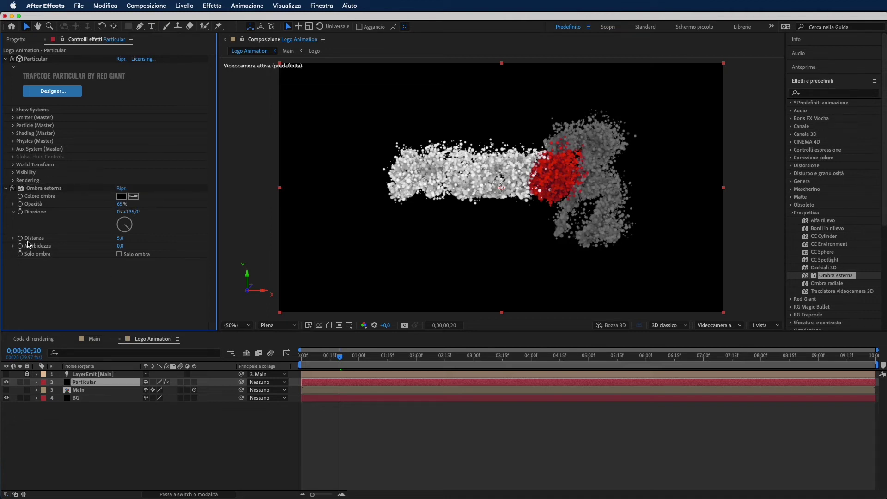
left_click_drag(119, 238, 62, 245)
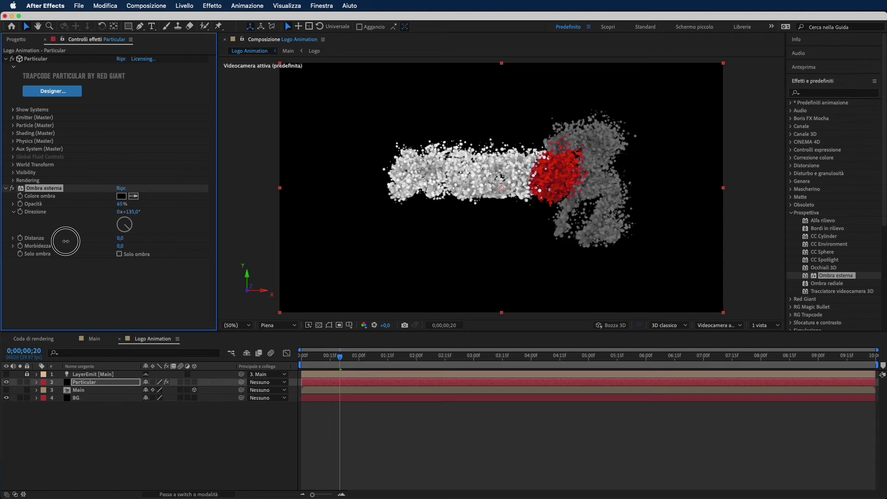
left_click(121, 247)
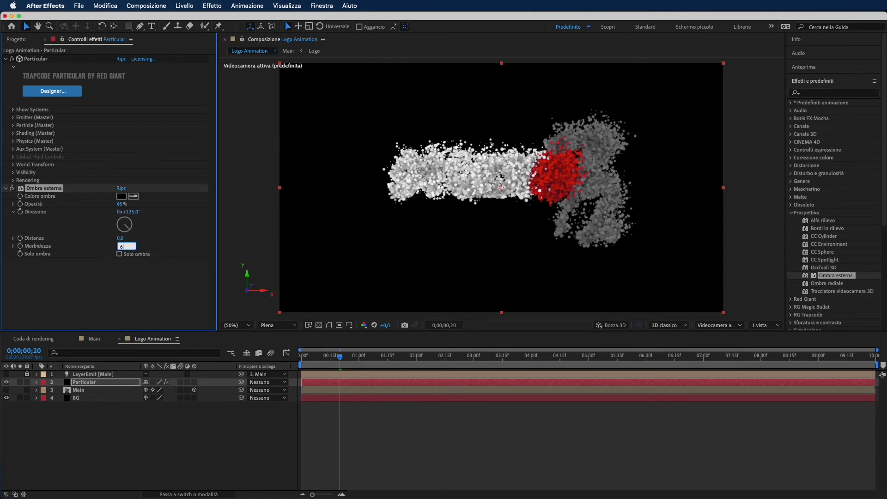
left_click(154, 291)
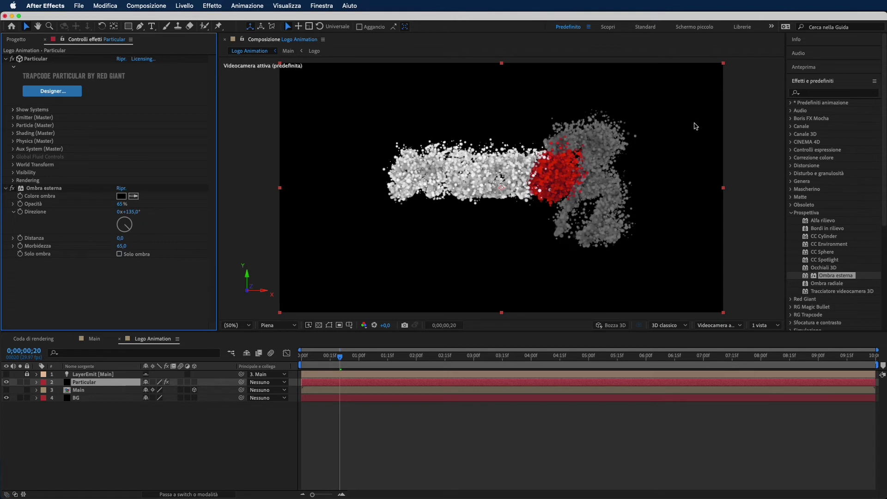
left_click(822, 94)
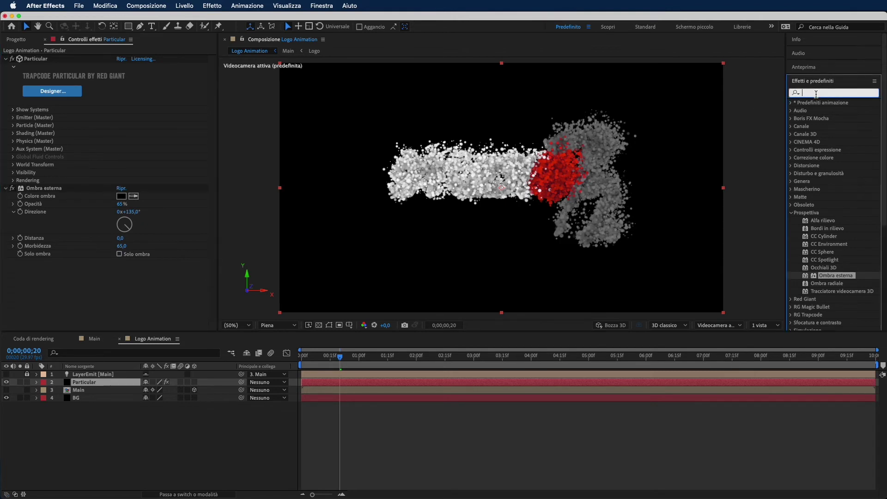
- Add a Curve effect to Particular and bend the RGB curve into a contrast S-curve
type("c")
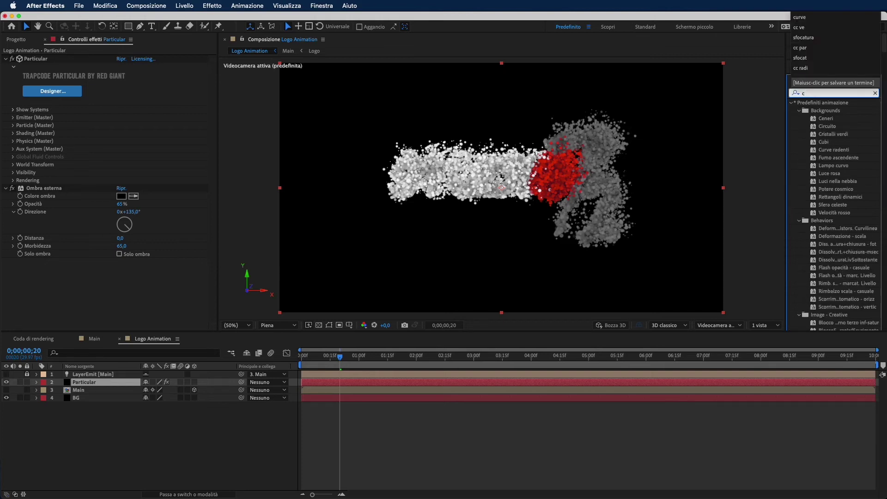
type("urv")
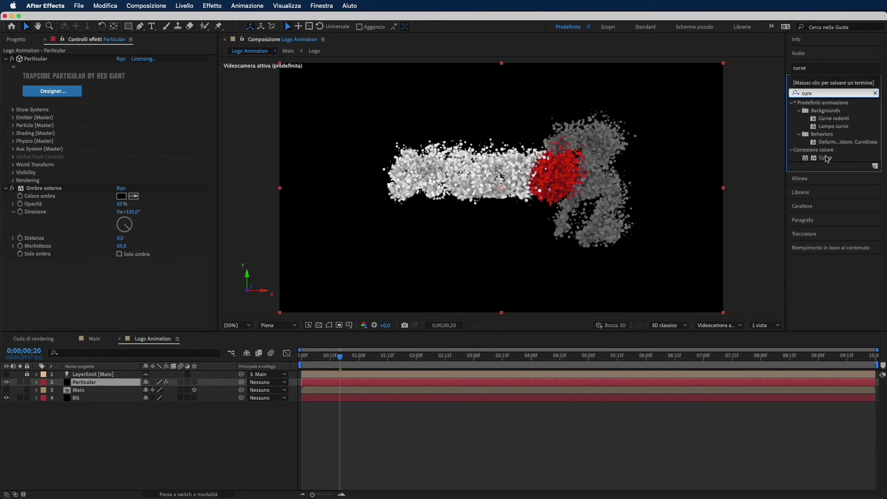
left_click_drag(825, 157, 52, 277)
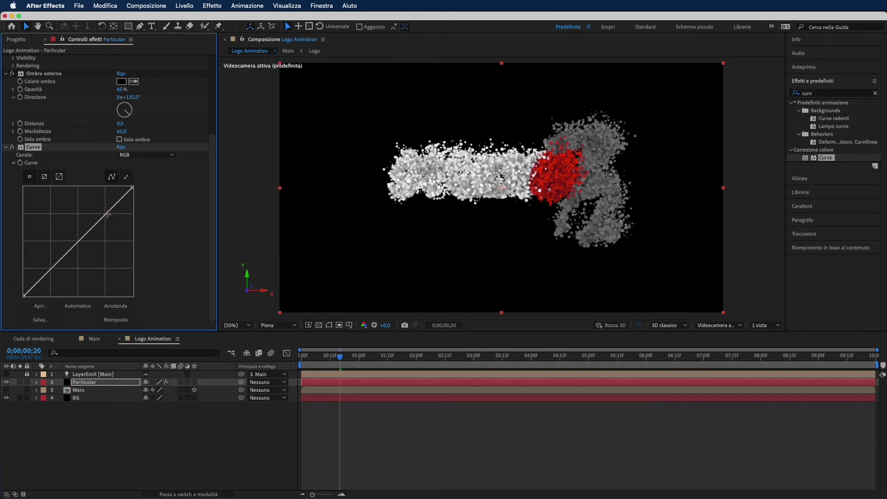
mouse_move(106, 213)
left_mouse_down()
mouse_move(109, 204)
mouse_move(101, 208)
left_mouse_up()
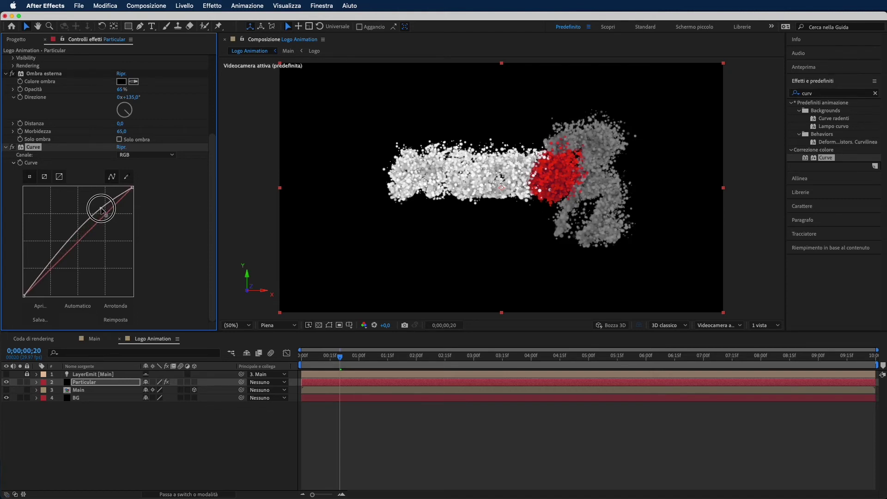
left_click_drag(48, 266, 56, 275)
- Preview the particles forming the logo at Un quarto resolution
left_click_drag(323, 364, 313, 360)
key("space")
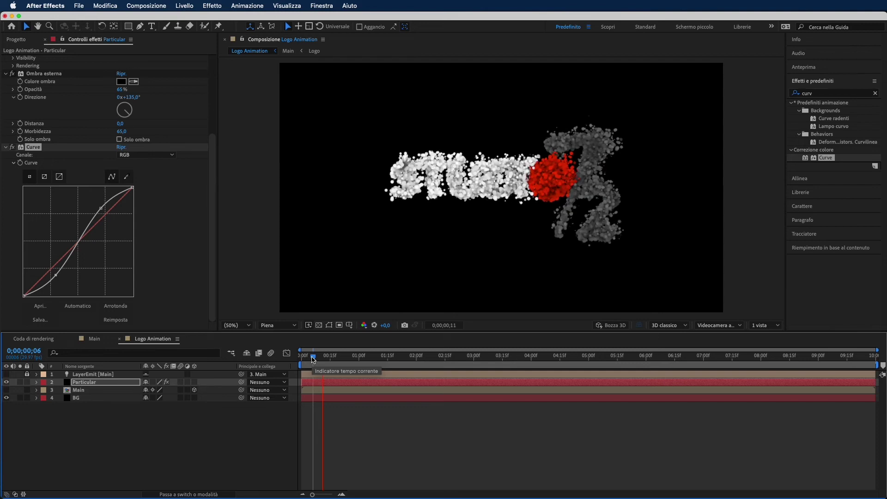
key("space")
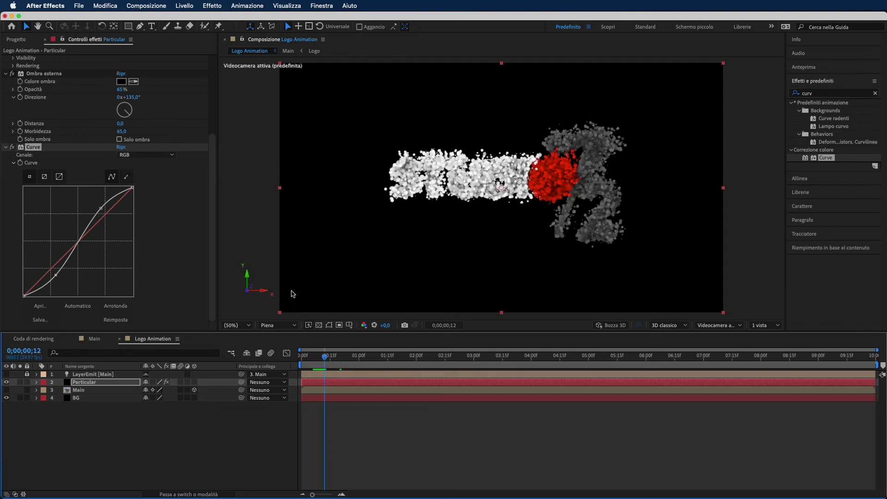
left_click(276, 326)
left_click(282, 377)
key("space")
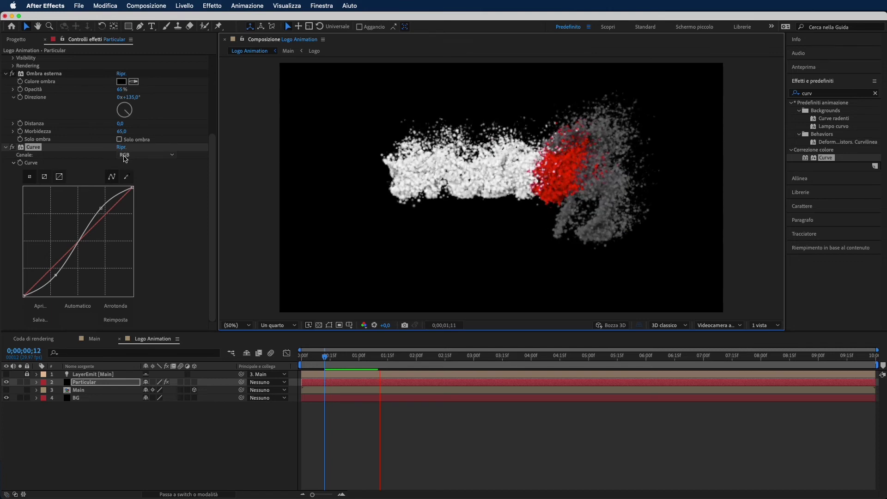
key("space")
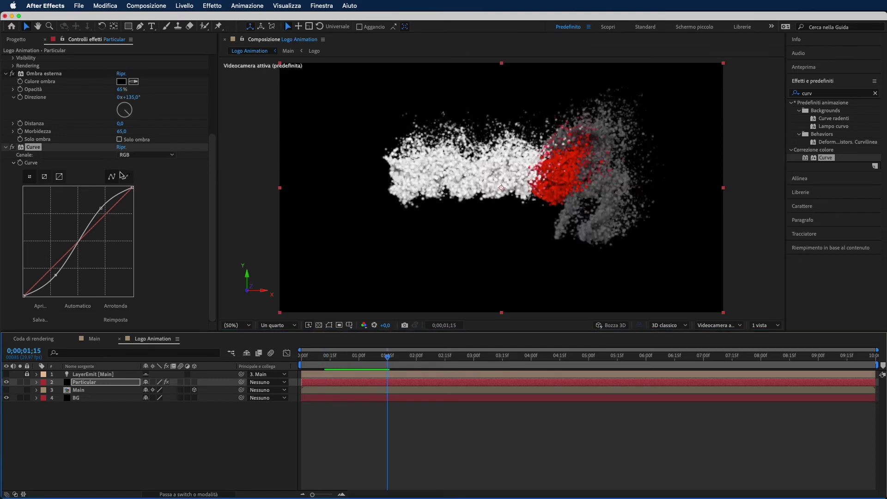
left_click(110, 436)
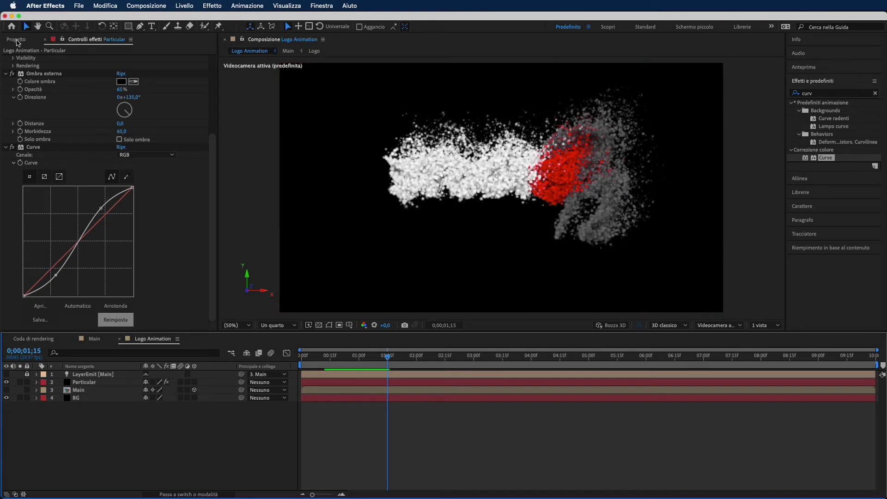
- Place the Logo composition as a layer below Particular and compare it with the particles
left_click(16, 40)
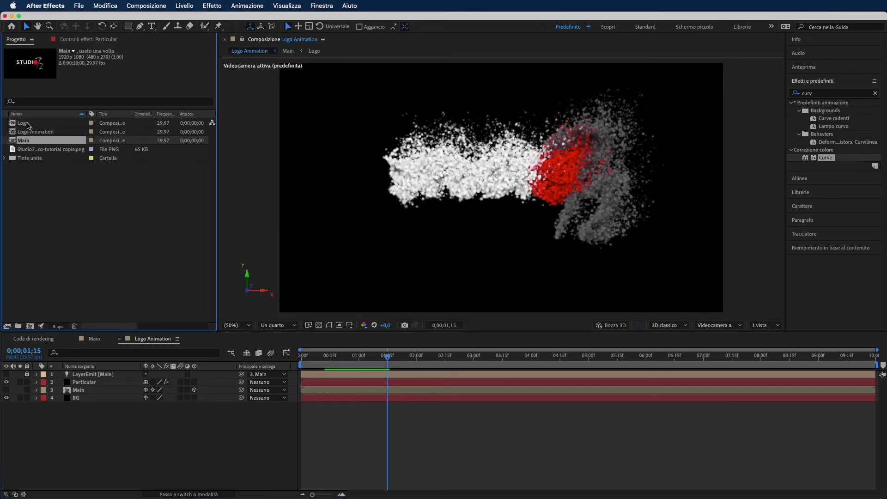
left_click(27, 124)
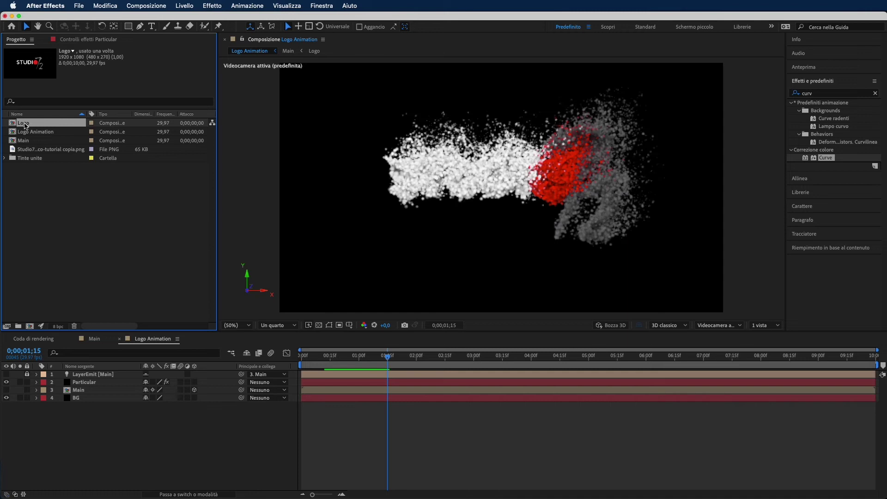
left_click_drag(25, 125, 89, 390)
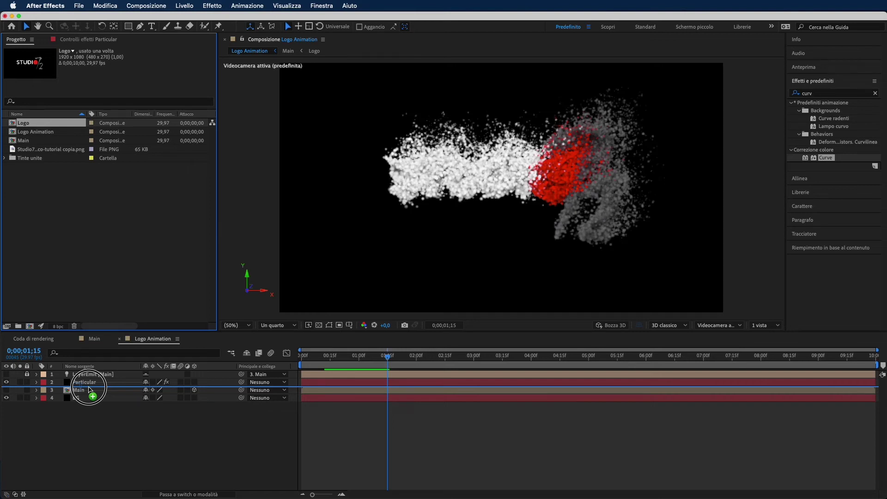
left_click_drag(89, 389, 89, 390)
left_click(6, 382)
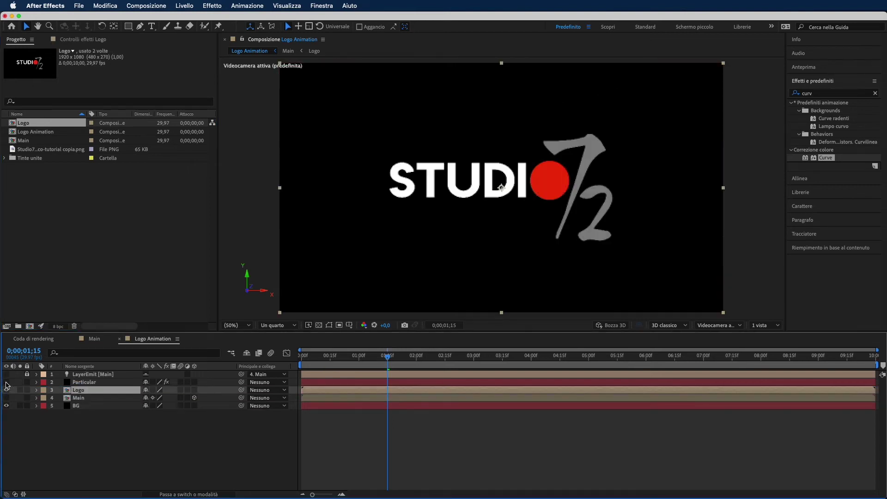
left_click(6, 382)
left_click(6, 382)
left_click(6, 382)
- Set preview resolution to Dimezzata and expand Predefiniti animazione > Transitions - Wipes
left_click(285, 326)
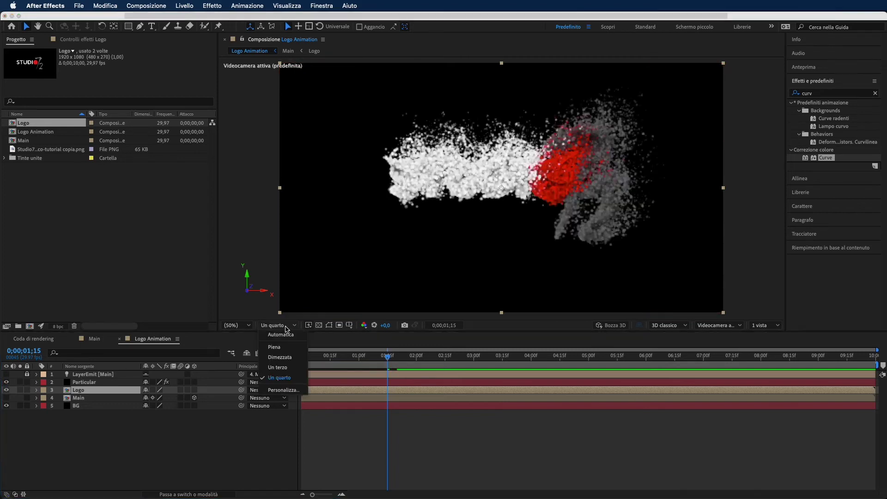
left_click(280, 357)
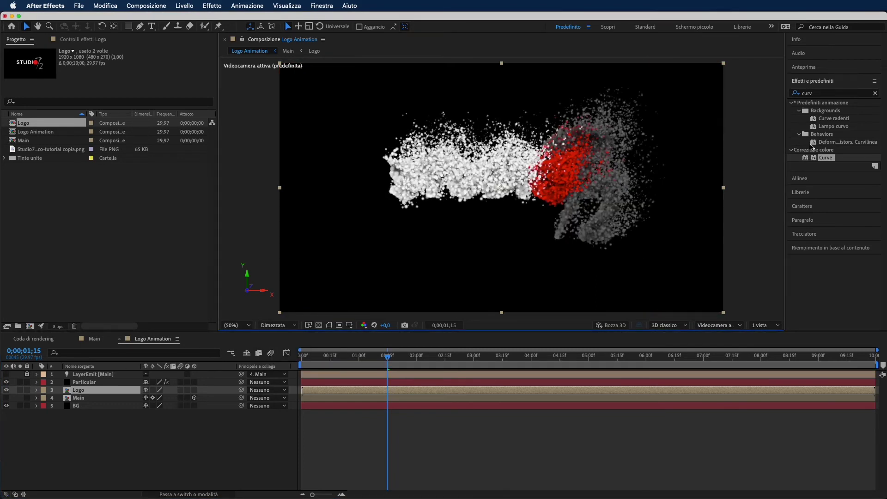
left_click(876, 93)
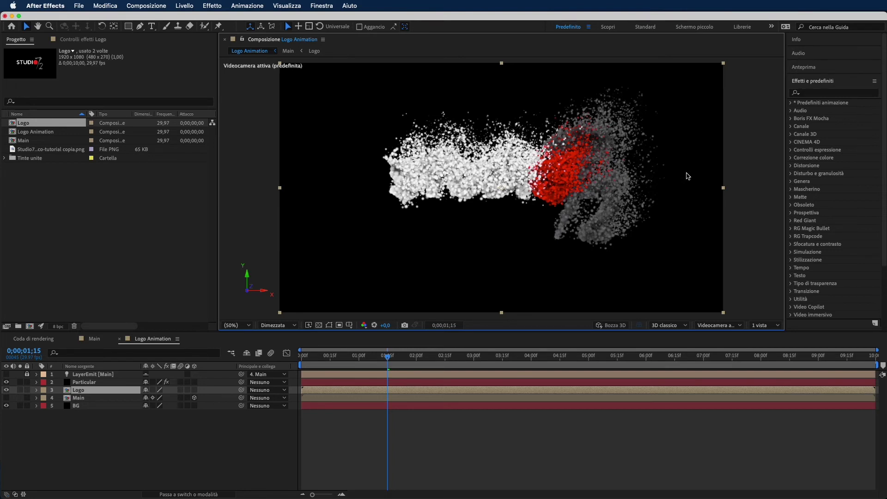
left_click(806, 96)
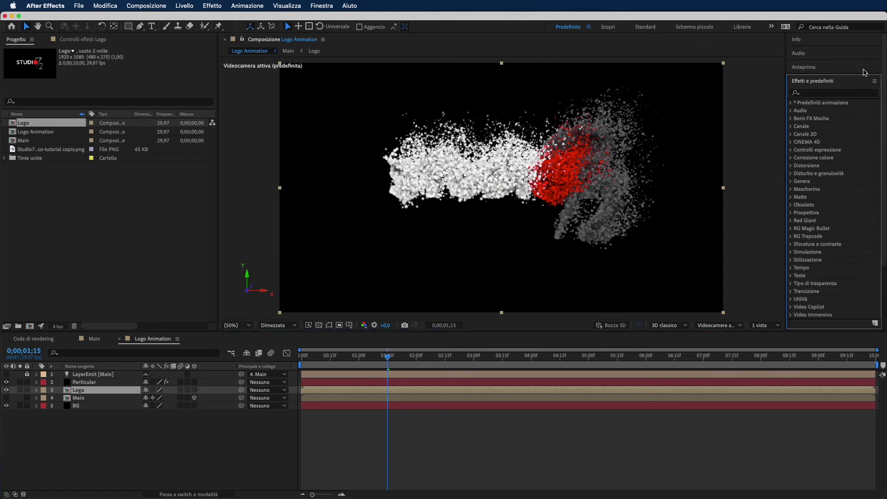
left_click(791, 103)
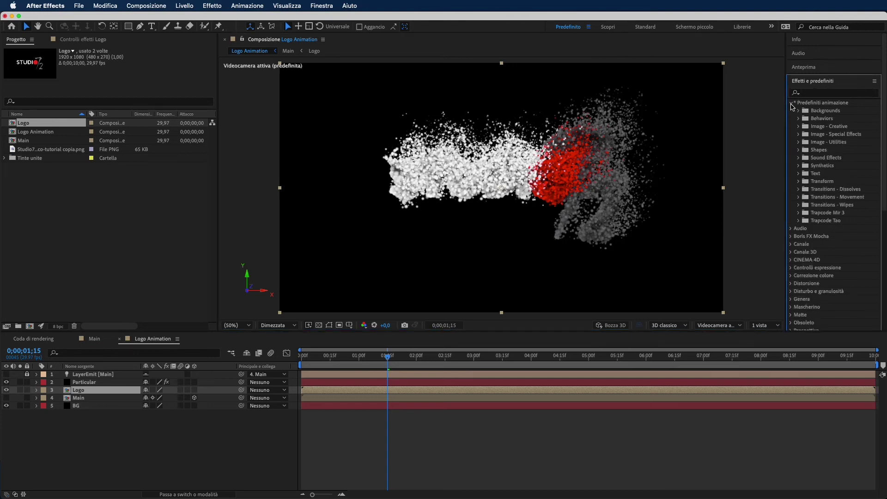
left_click(799, 205)
scroll(808, 231, "down", 3)
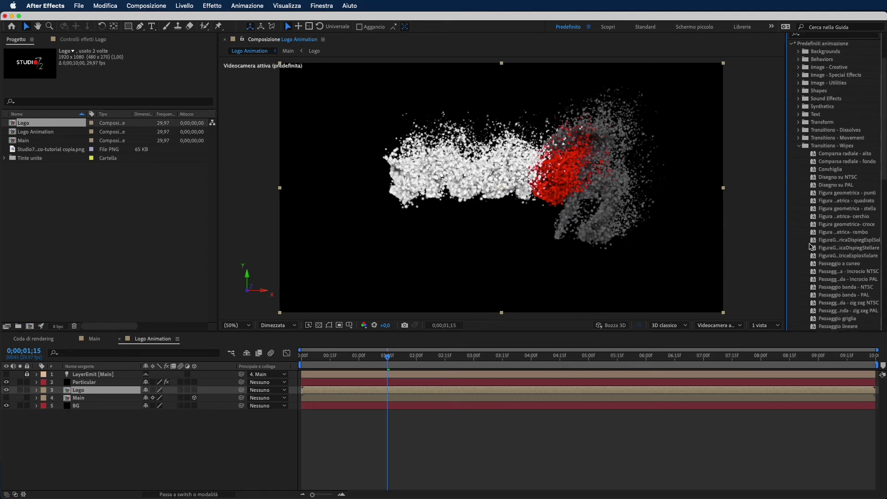
scroll(812, 247, "down", 2)
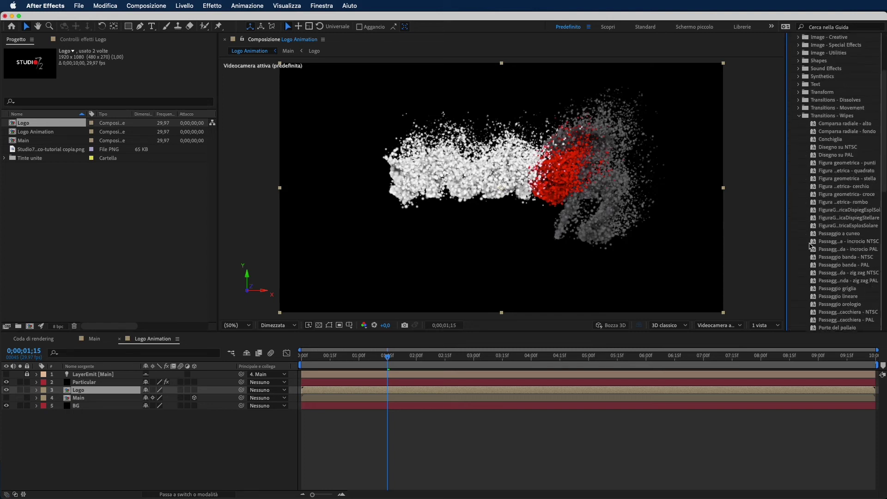
- Apply the Passaggio lineare preset to the Logo layer and delete its preset keyframes
left_click(835, 298)
left_click_drag(836, 300, 95, 393)
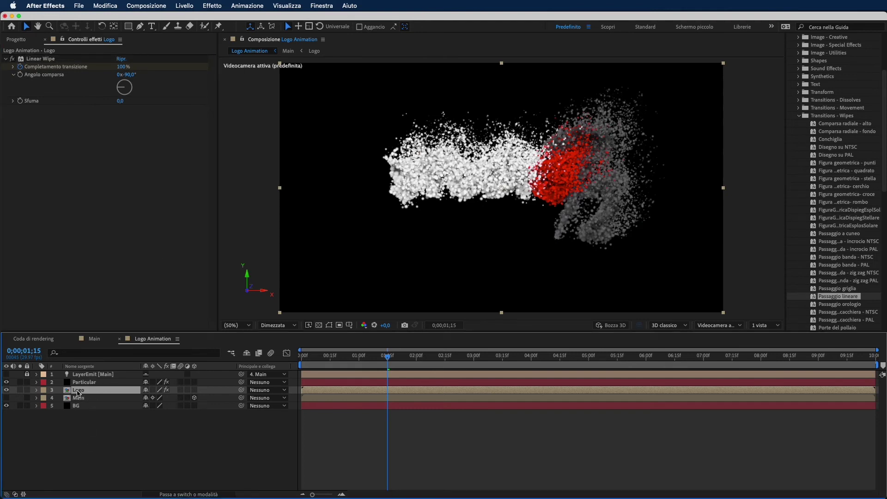
key("u")
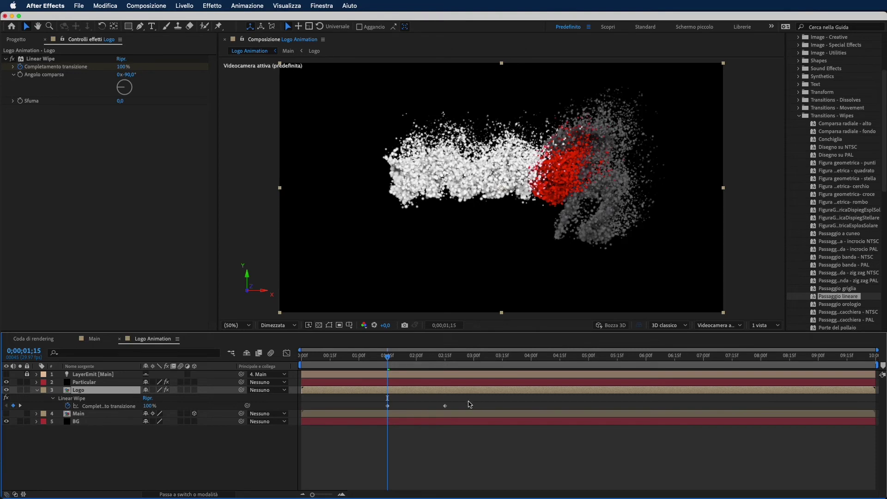
left_click_drag(465, 404, 374, 408)
key("Delete")
- Set the Wipe Angle to 270° at the composition start
key("Home")
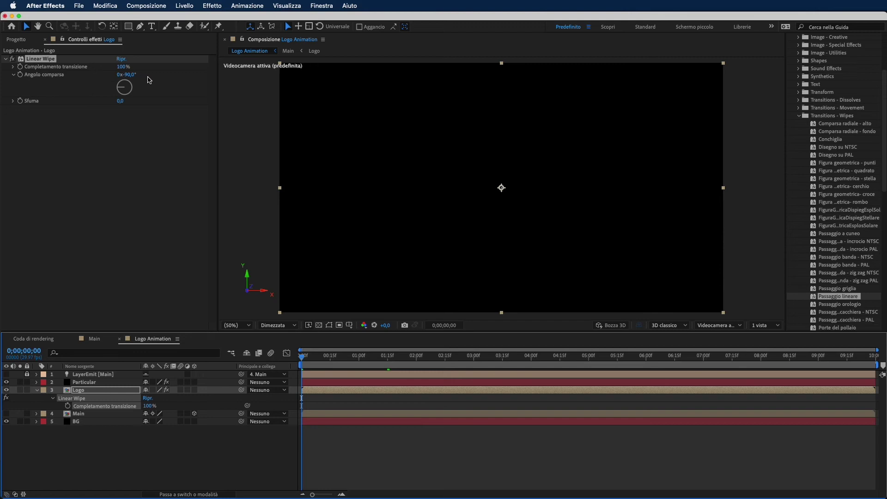
left_click(132, 76)
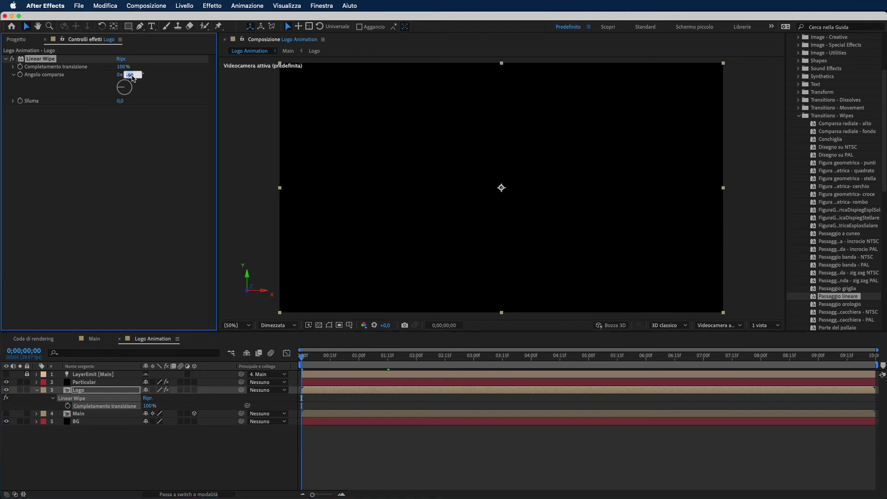
type("270")
key("Return")
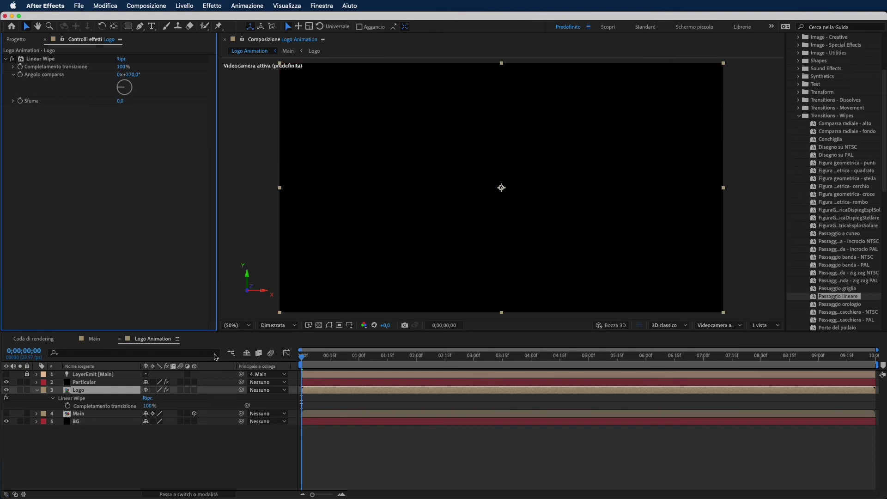
- Keyframe the Logo's Transition Completion from 100% at the start to 0% at 0:00:06:21
left_click(20, 68)
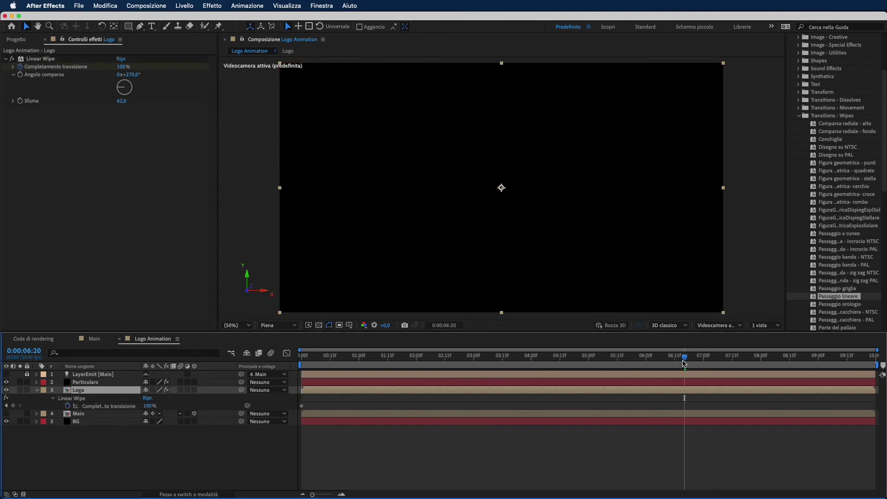
left_click(675, 356)
mouse_move(677, 356)
left_mouse_down()
mouse_move(649, 356)
mouse_move(686, 356)
left_mouse_up()
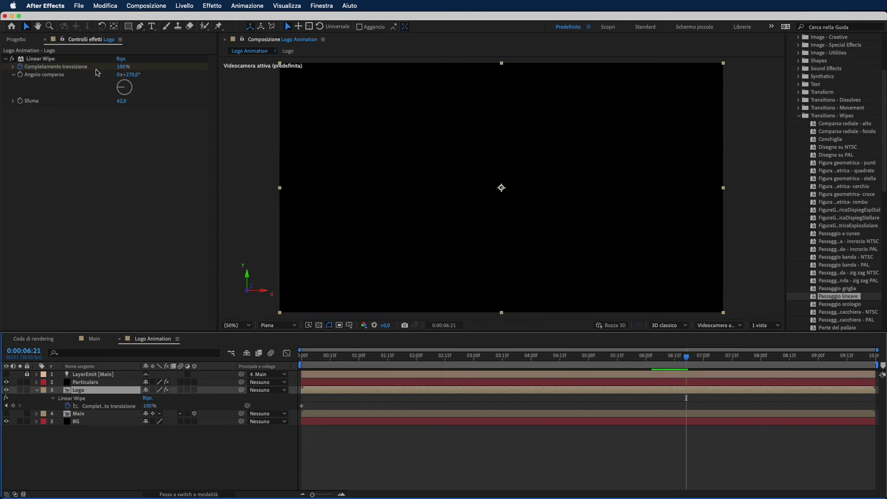
left_click(122, 66)
type("0")
key("Return")
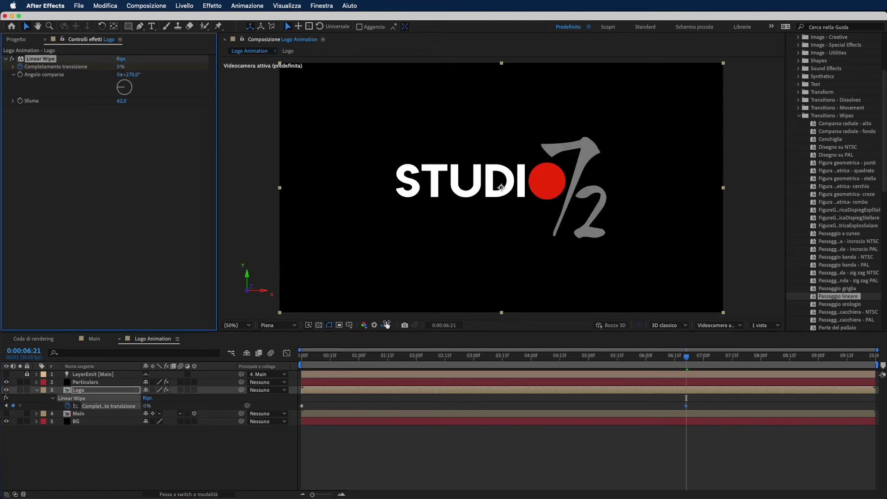
- Scrub back to check the wipe, then show the Logo layer's Scale property
left_click_drag(684, 358, 599, 375)
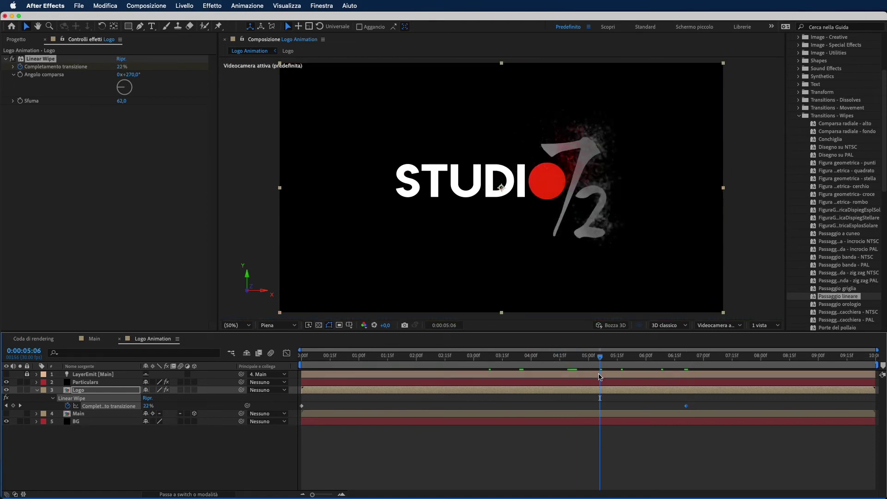
left_click(95, 390)
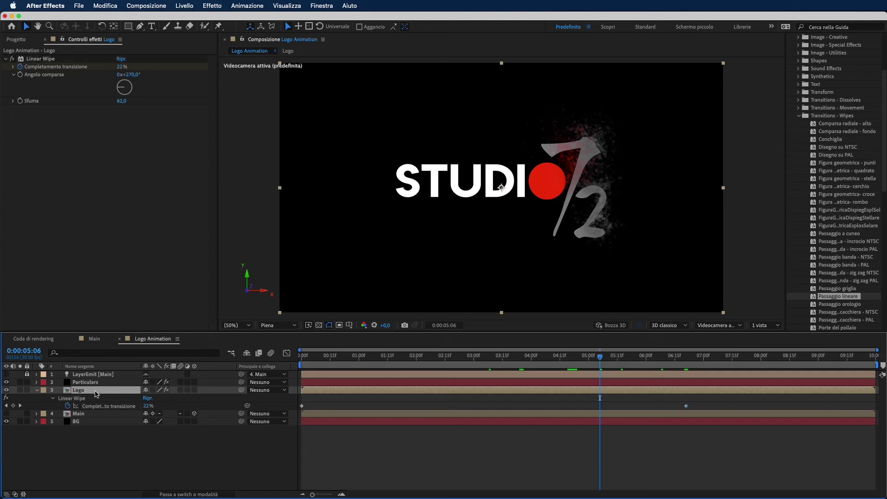
key("s")
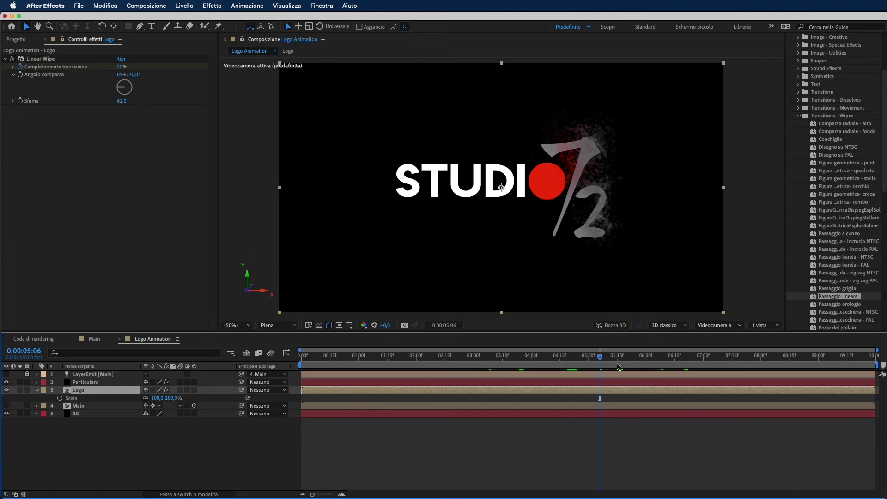
- Keyframe the Logo's Scale at 100% at 6:10 and 80% at 6:29
left_click_drag(607, 365, 664, 363)
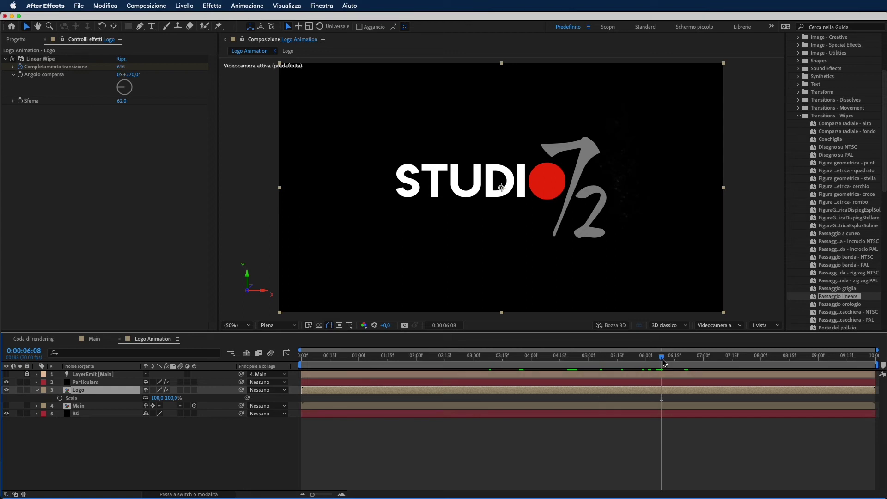
left_click_drag(662, 362, 666, 359)
left_click(60, 399)
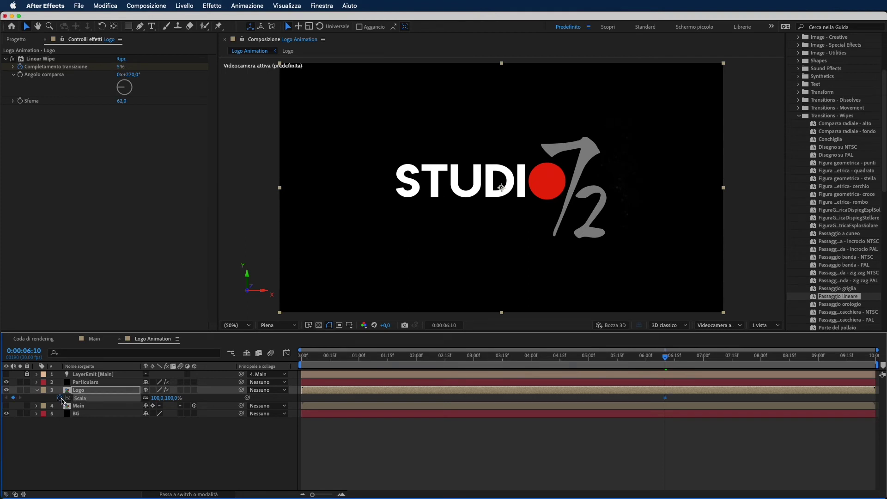
left_click_drag(667, 359, 705, 358)
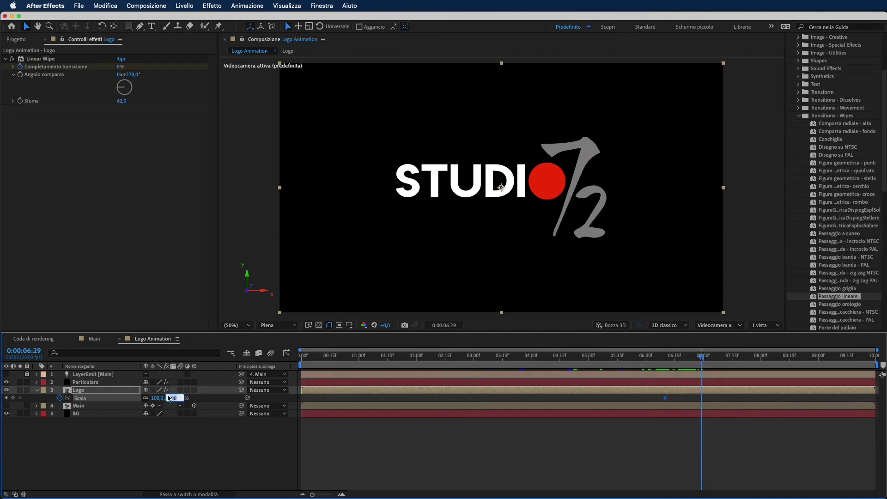
left_click(393, 468)
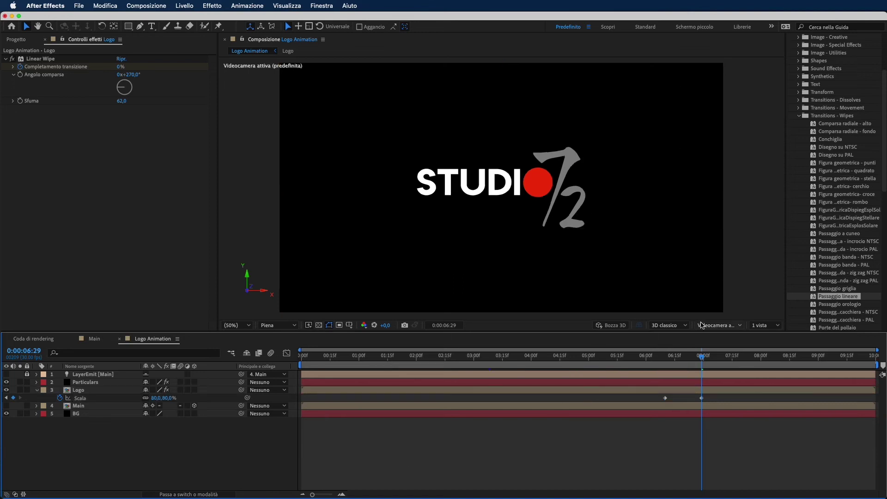
- Apply Easy Ease (Regolazione automatica) to both Scale keyframes
left_click_drag(722, 393, 657, 402)
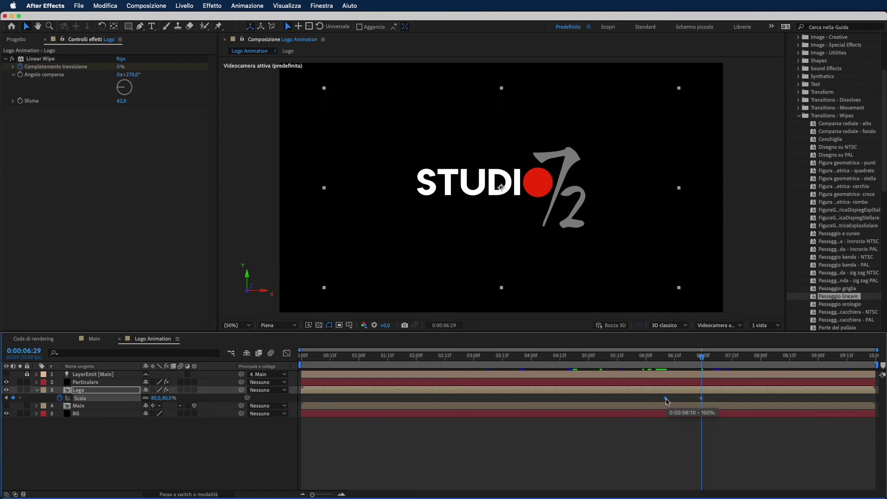
right_click(665, 398)
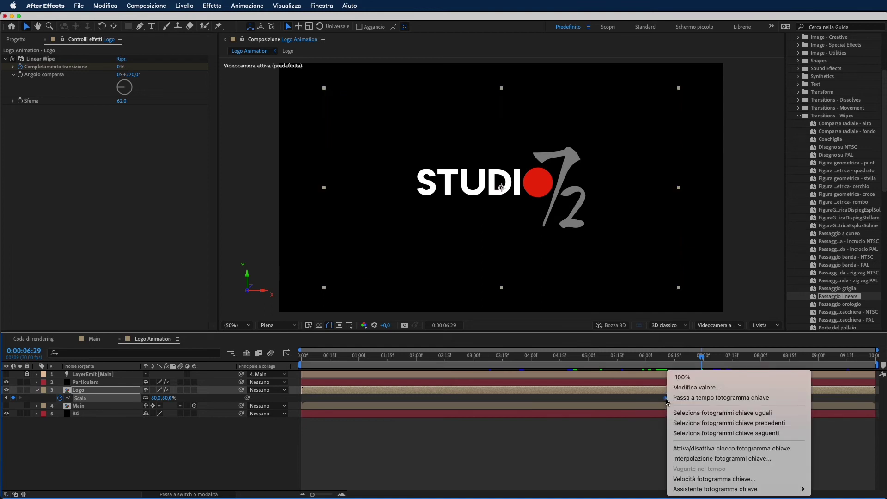
mouse_move(712, 489)
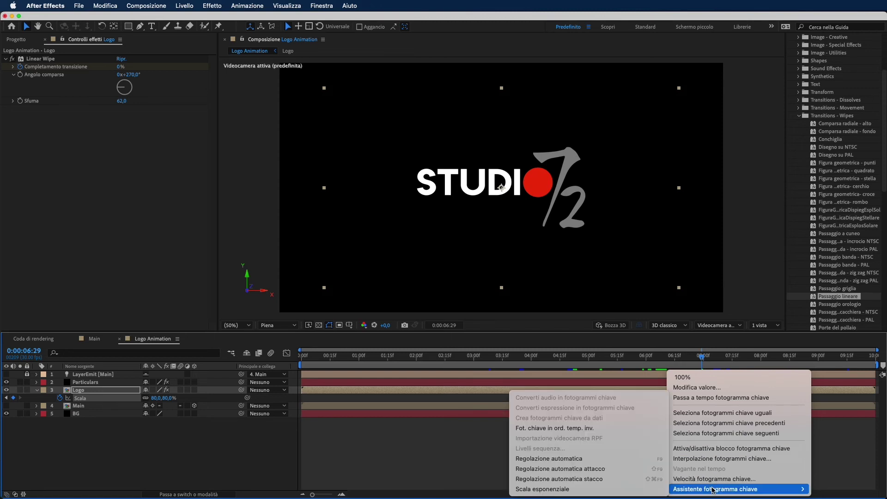
left_click(567, 459)
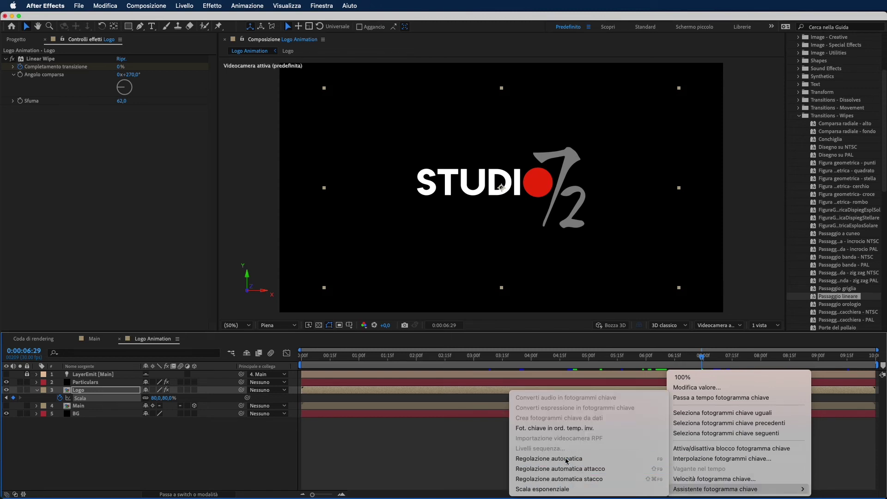
- Open the Graph Editor and switch to the Scale speed graph
left_click(287, 354)
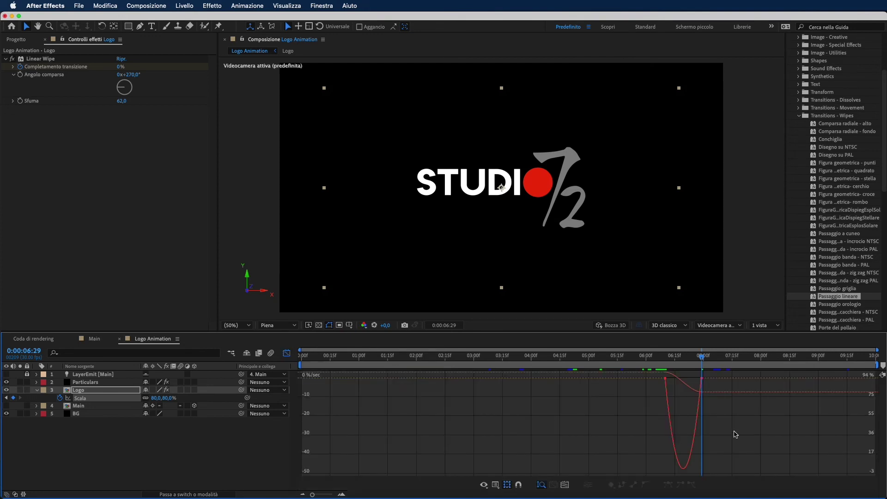
right_click(612, 408)
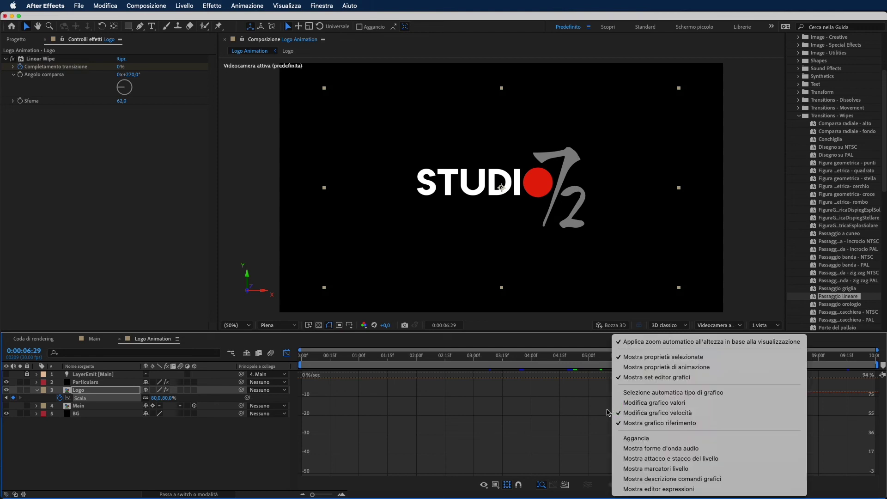
left_click(645, 423)
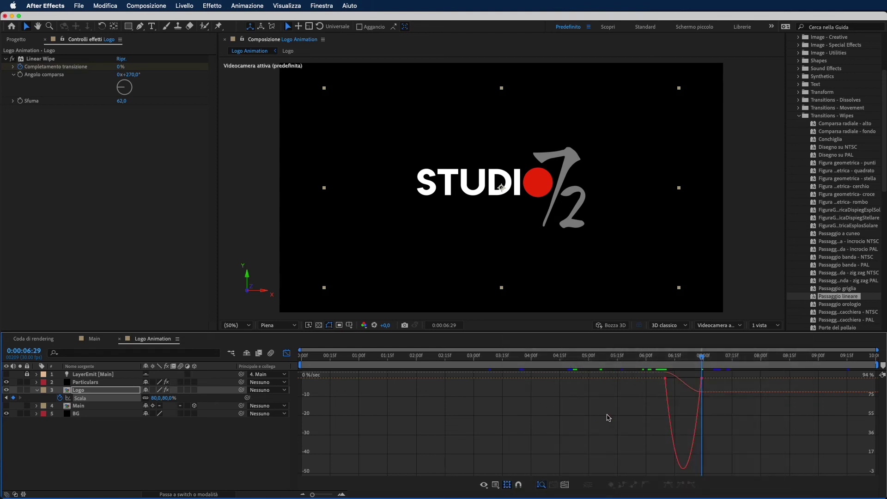
right_click(607, 416)
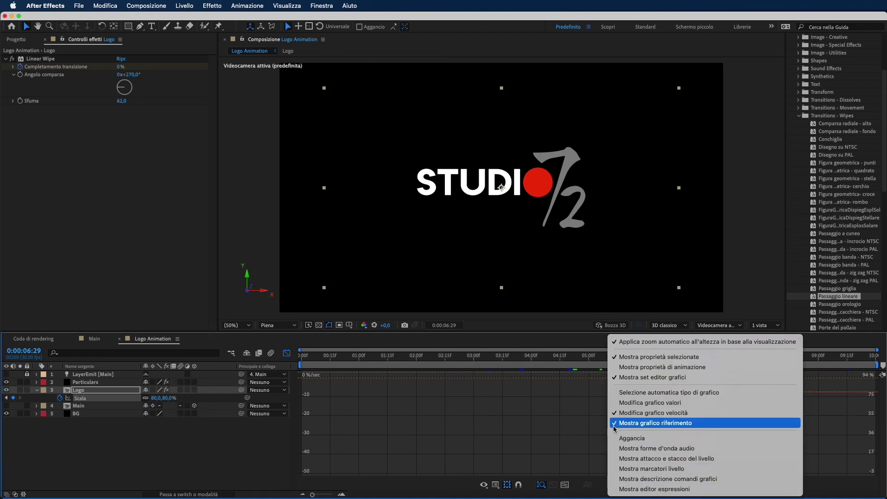
left_click(694, 420)
- Select both Scale keyframes and stretch the influence handle for a sharper ease
left_click(666, 379)
left_click(632, 416)
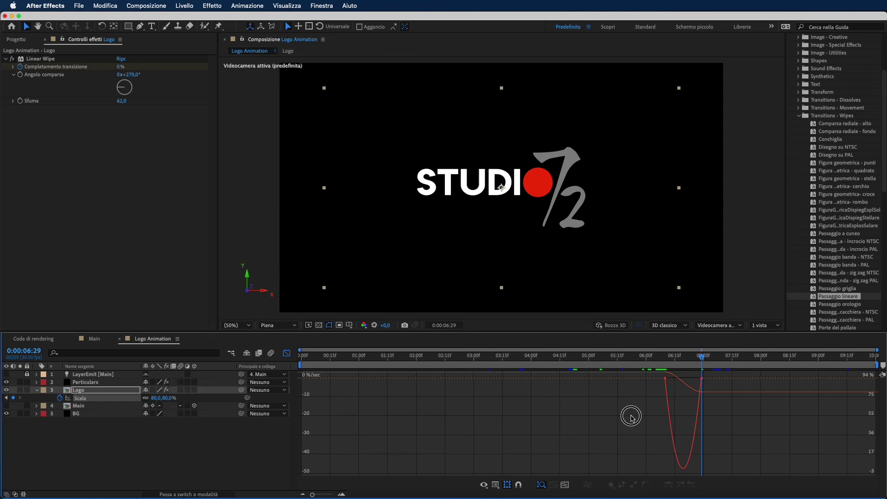
left_click(661, 383)
left_click(666, 380)
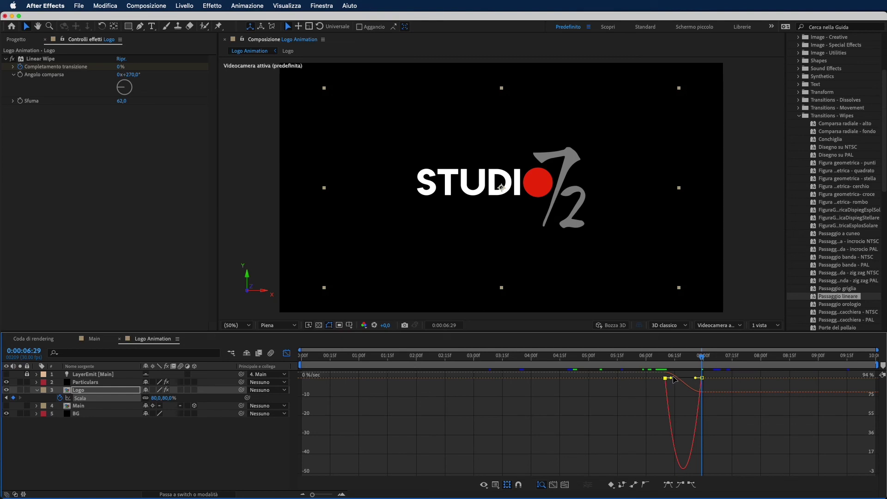
mouse_move(672, 378)
left_mouse_down()
mouse_move(693, 377)
mouse_move(676, 378)
left_mouse_up()
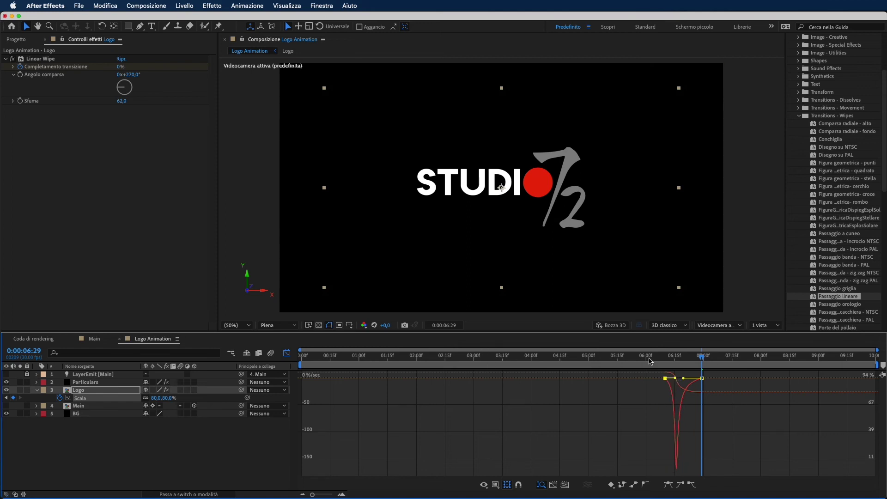
- Preview the shrink twice from just before it starts, then return to layer view
left_click(649, 361)
key("space")
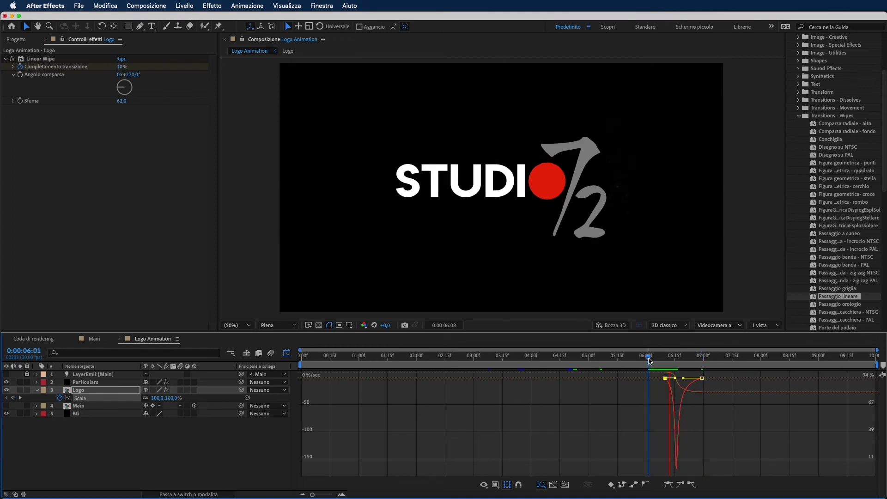
key("space")
left_click(644, 360)
key("space")
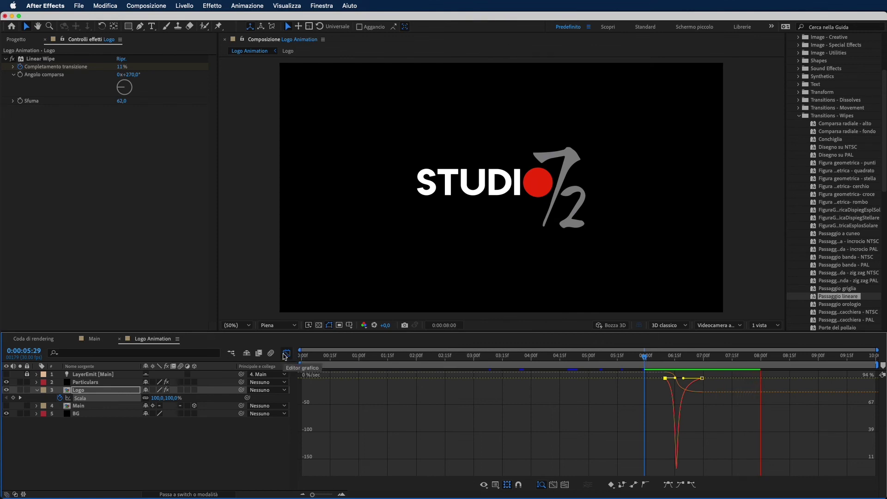
left_click(285, 354)
- Preview the full animation from the beginning, then select the BG layer
key("space")
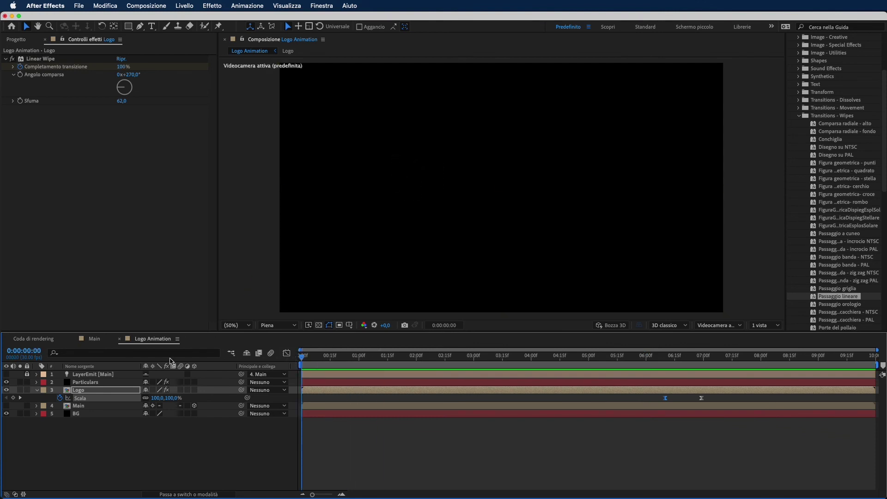
key("space")
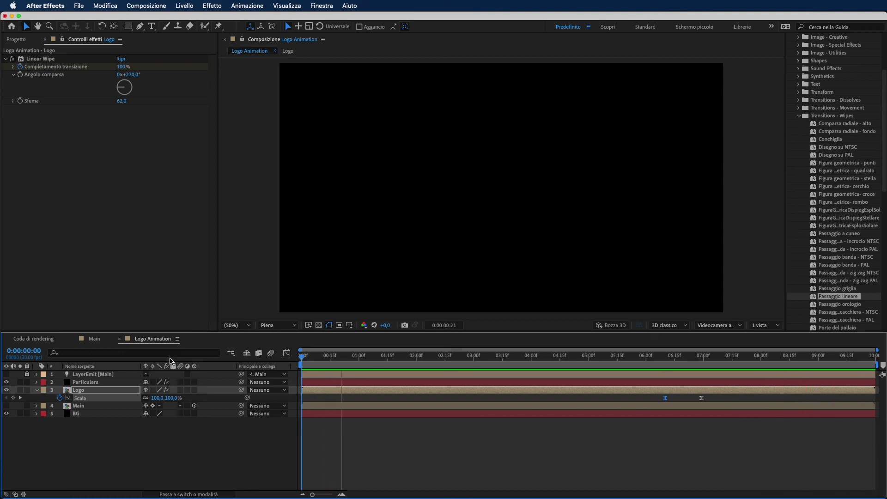
key("space")
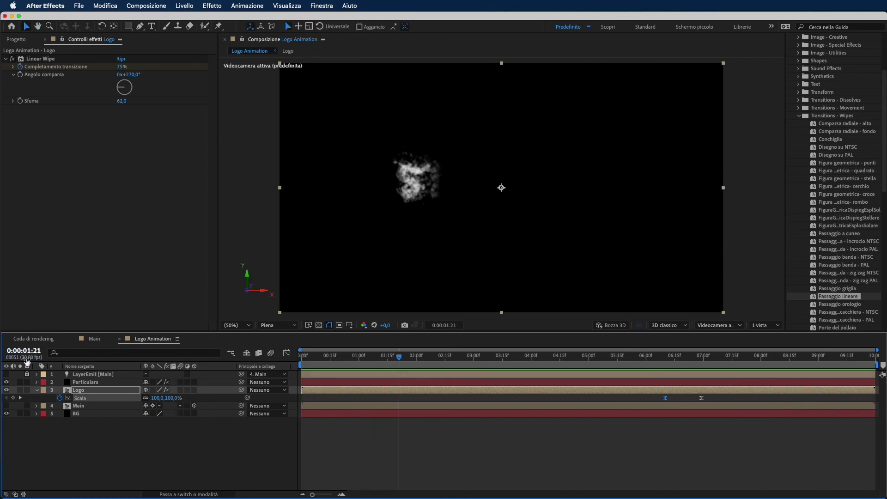
left_click(55, 455)
left_click(85, 417)
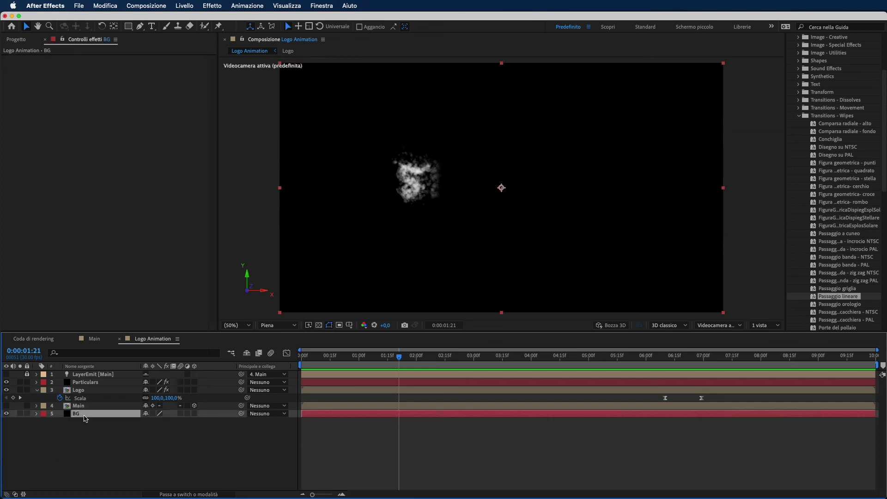
- Search 'sfuma' in Effects and Presets and apply Scala sfumatura to the BG layer
scroll(860, 185, "up", 5)
left_click(812, 93)
type("sfumat")
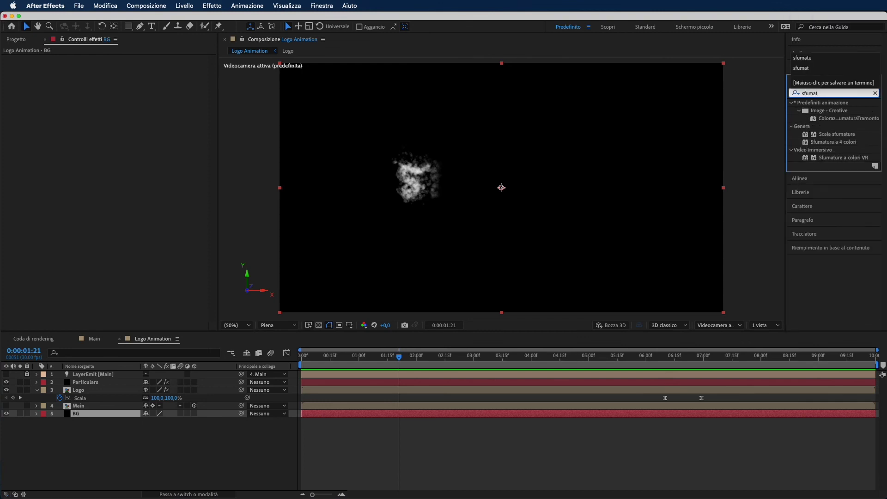
left_click(812, 93)
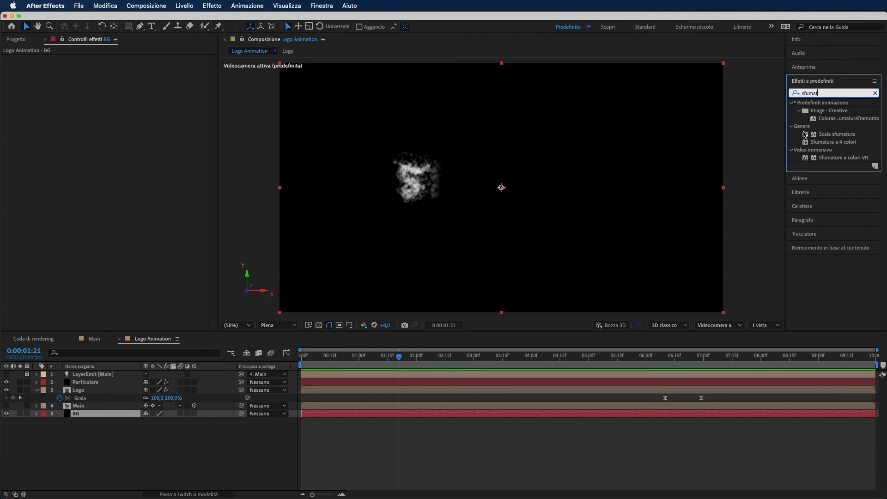
left_click(827, 135)
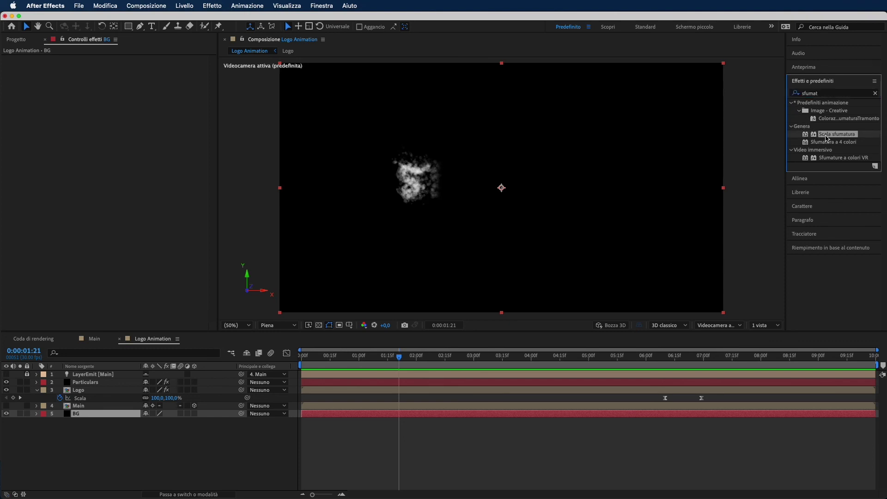
left_click_drag(827, 135, 86, 415)
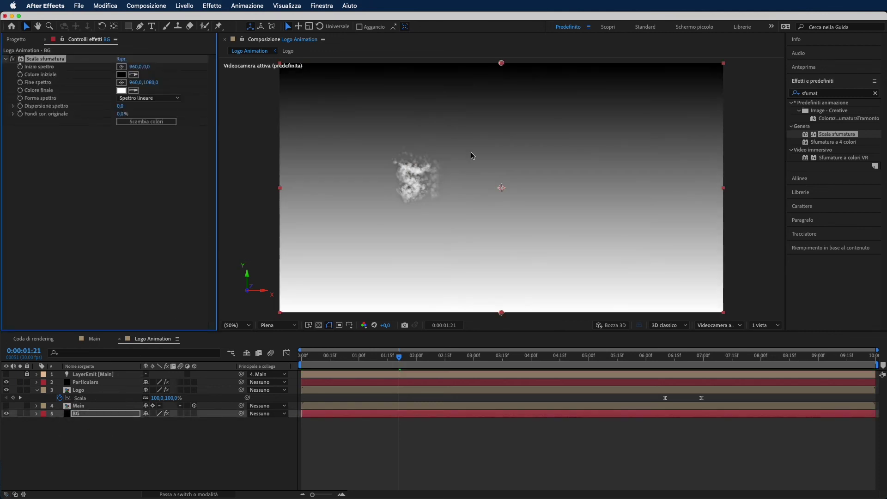
- Make the gradient radial, running from white to grey A8A7A7
left_click(139, 99)
left_click(144, 118)
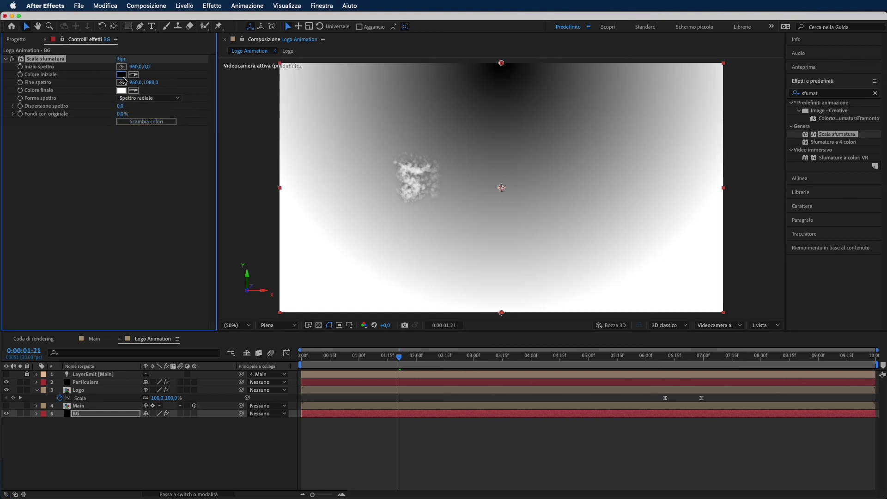
left_click(122, 74)
left_click_drag(630, 267, 578, 208)
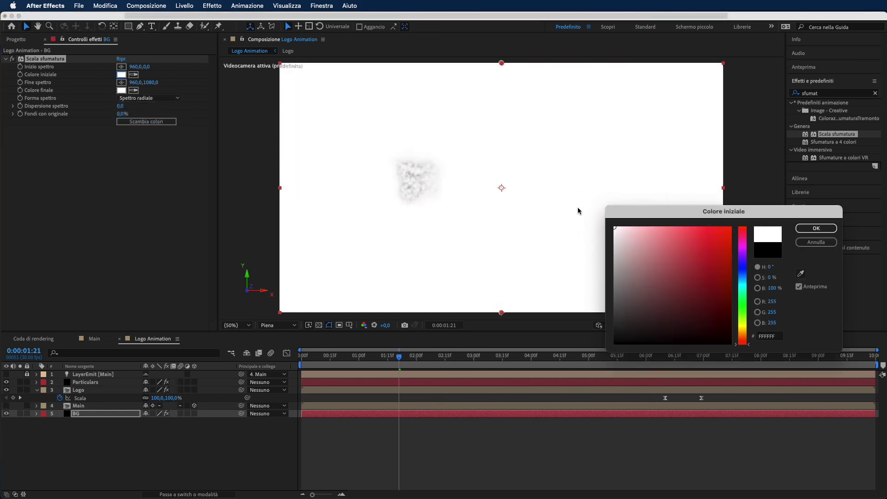
left_click(815, 228)
left_click(122, 91)
left_click_drag(640, 283, 615, 267)
left_click(816, 228)
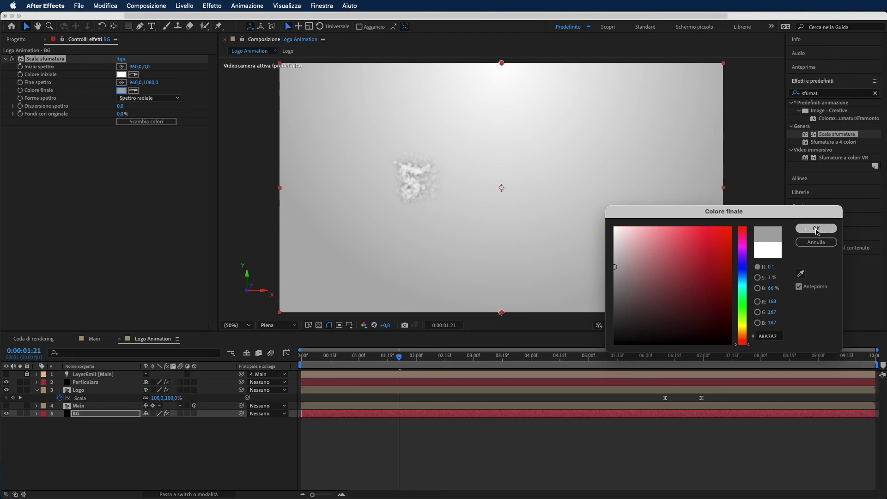
left_click_drag(400, 360, 586, 359)
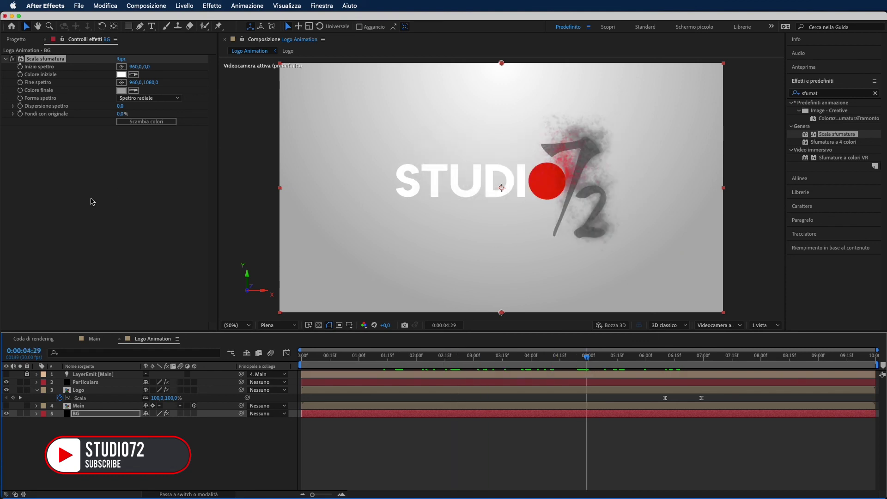